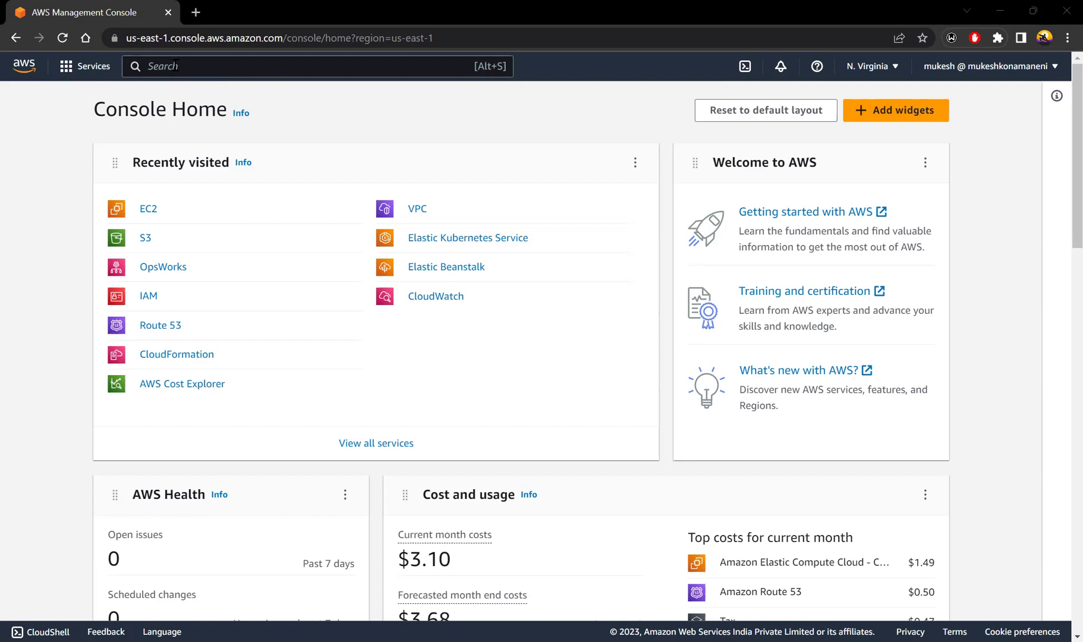
Find the EC2 service and start launching a new instance from its instances list.
left_click(175, 66)
type("ec2")
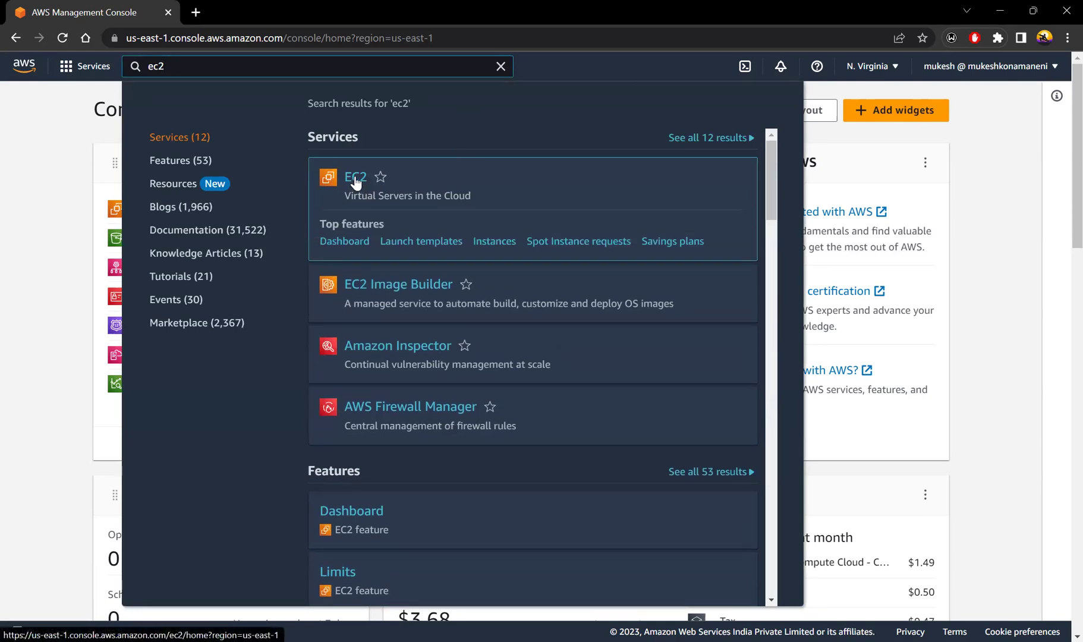
left_click(356, 178)
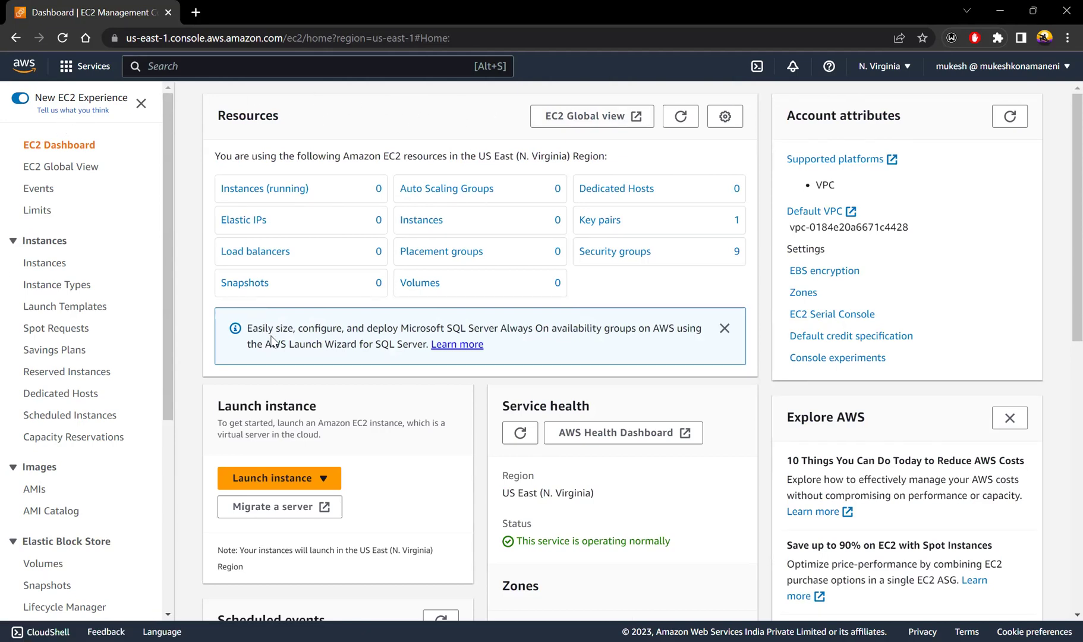
left_click(47, 271)
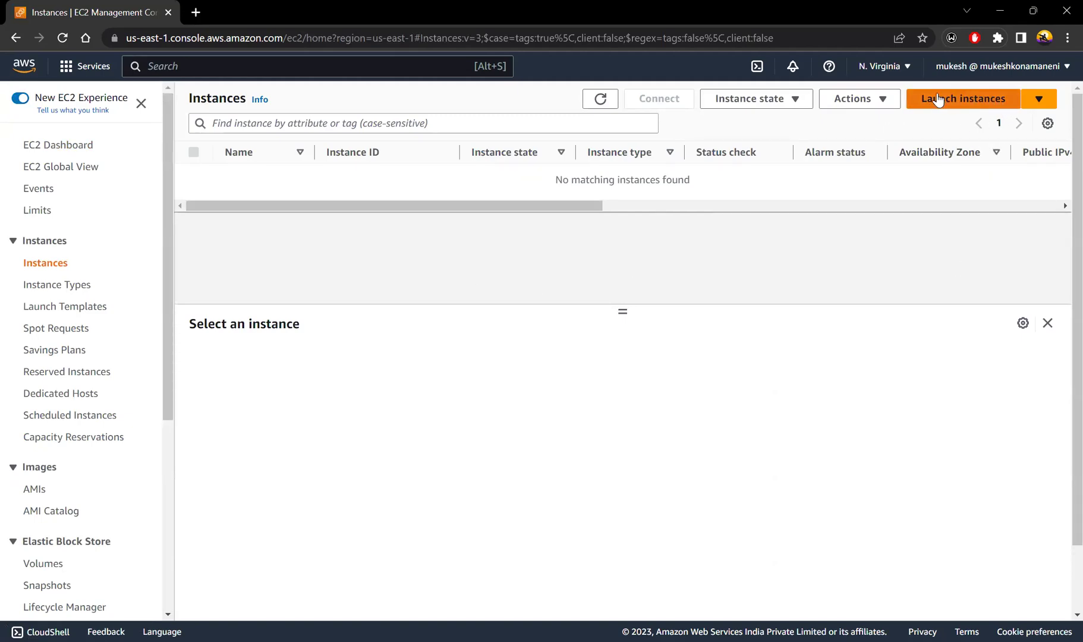
left_click(981, 102)
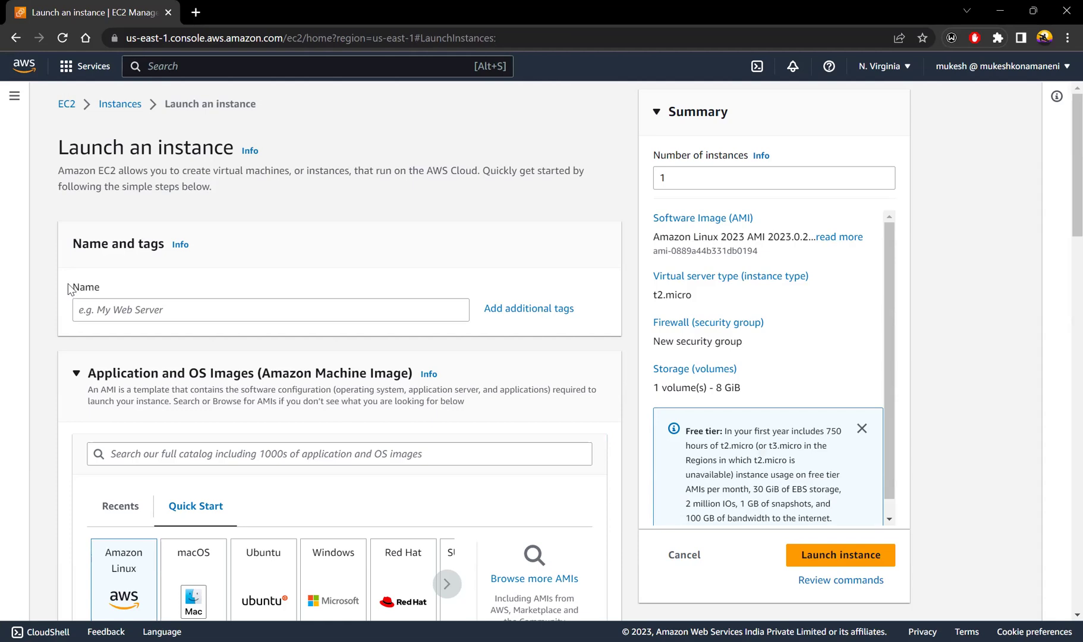
Name the new instance EC2.
left_click_drag(68, 288, 104, 290)
left_click(205, 283)
left_click(155, 308)
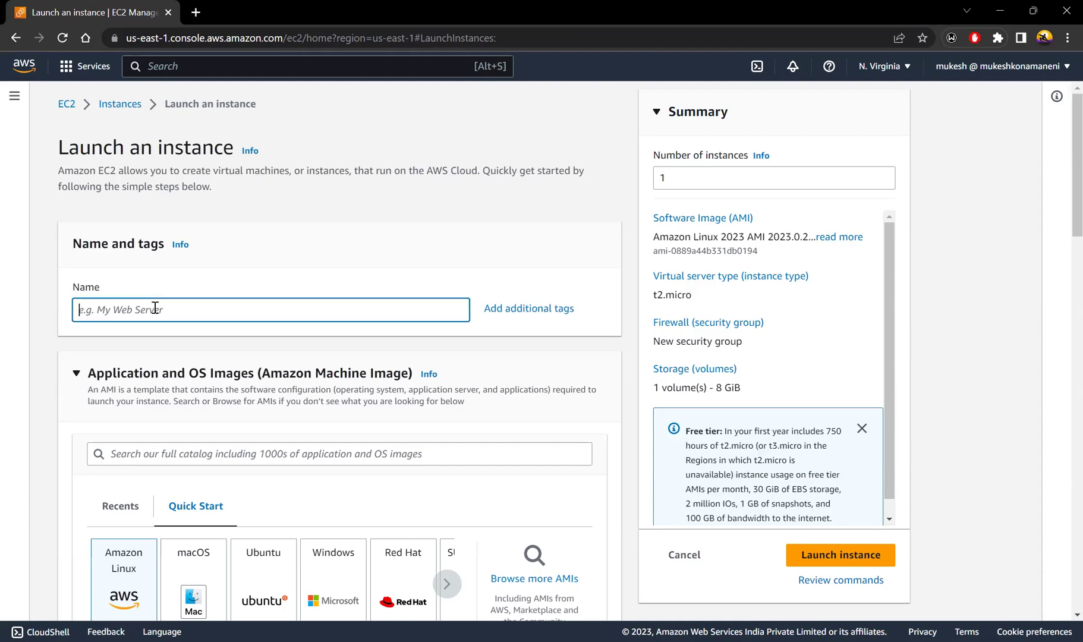
type("EC")
Choose Ubuntu as the instance's operating system, with the Ubuntu Server 22.04 LTS (HVM), SSD Volume Type image.
scroll(155, 308, "down", 3)
scroll(218, 312, "up", 1)
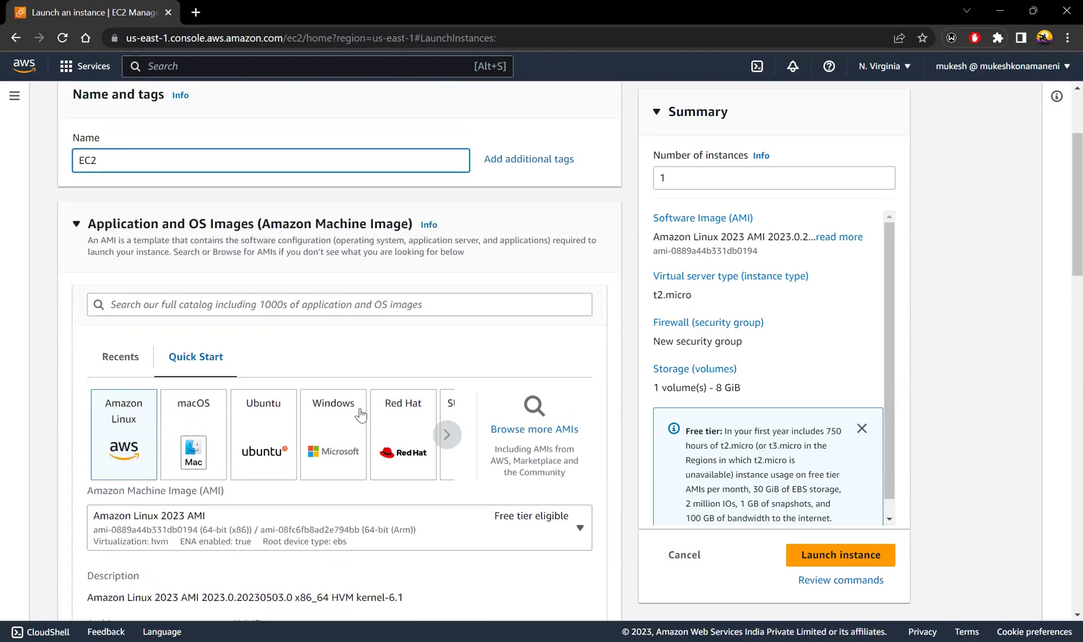
scroll(357, 410, "down", 1)
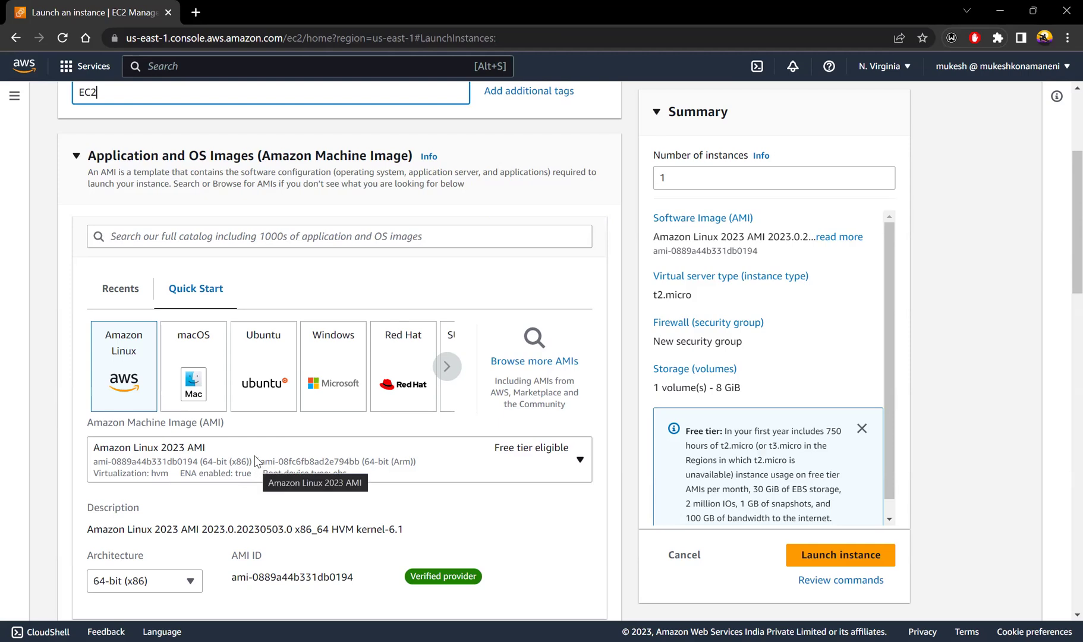
left_click(268, 381)
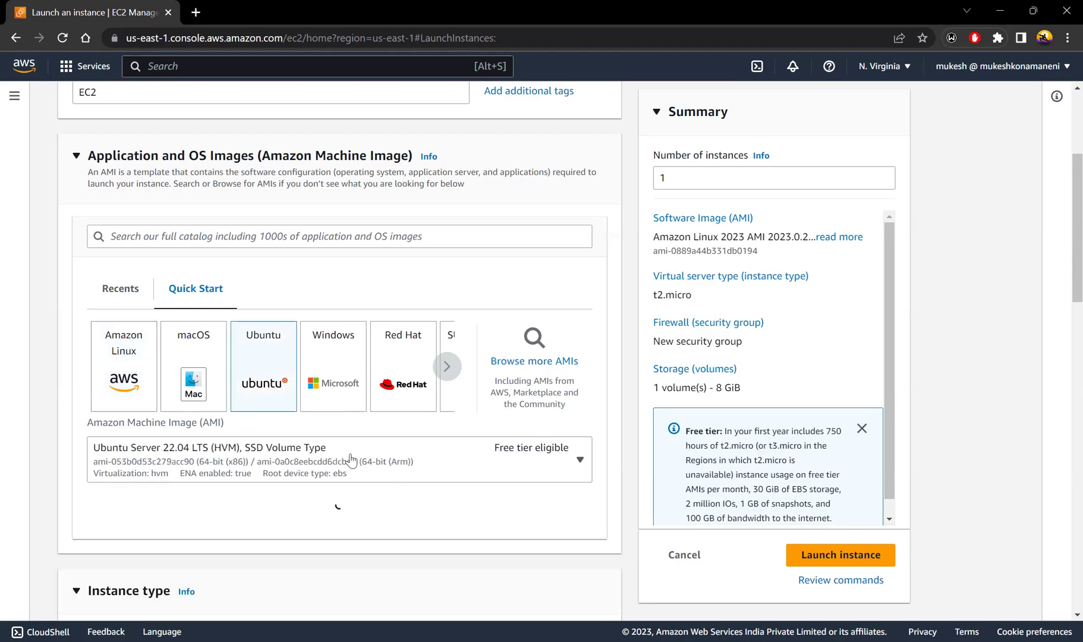
left_click(470, 468)
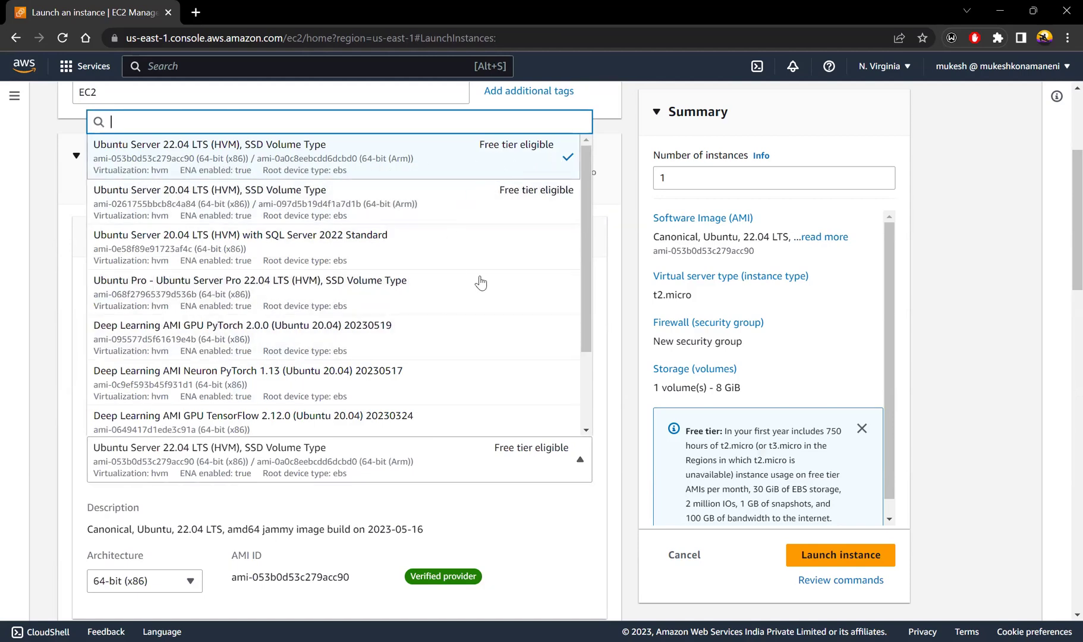
scroll(410, 502, "down", 1)
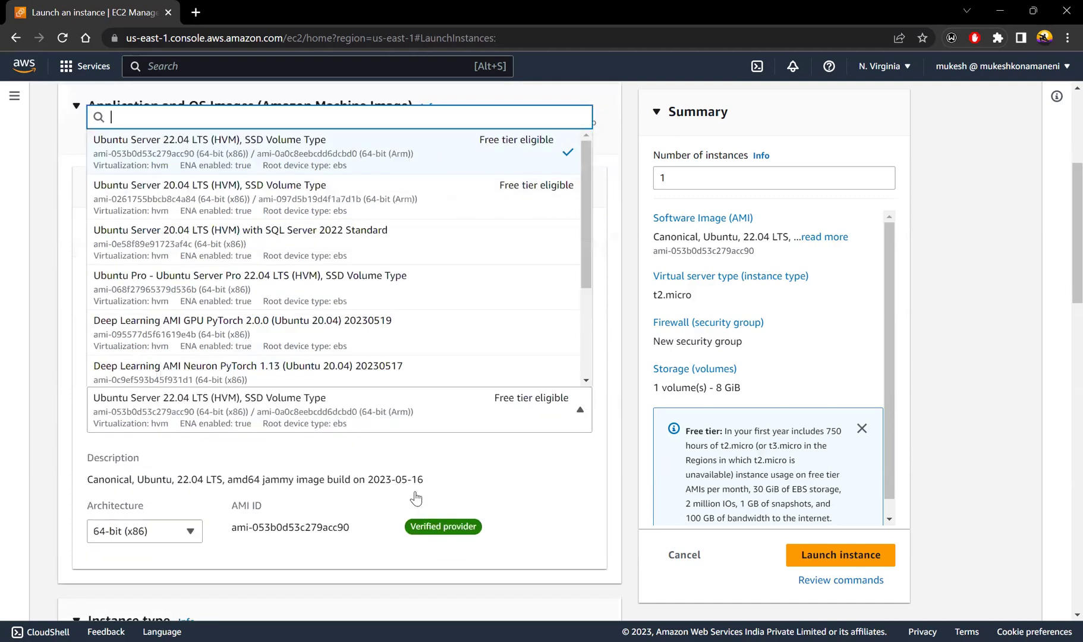
scroll(416, 499, "down", 2)
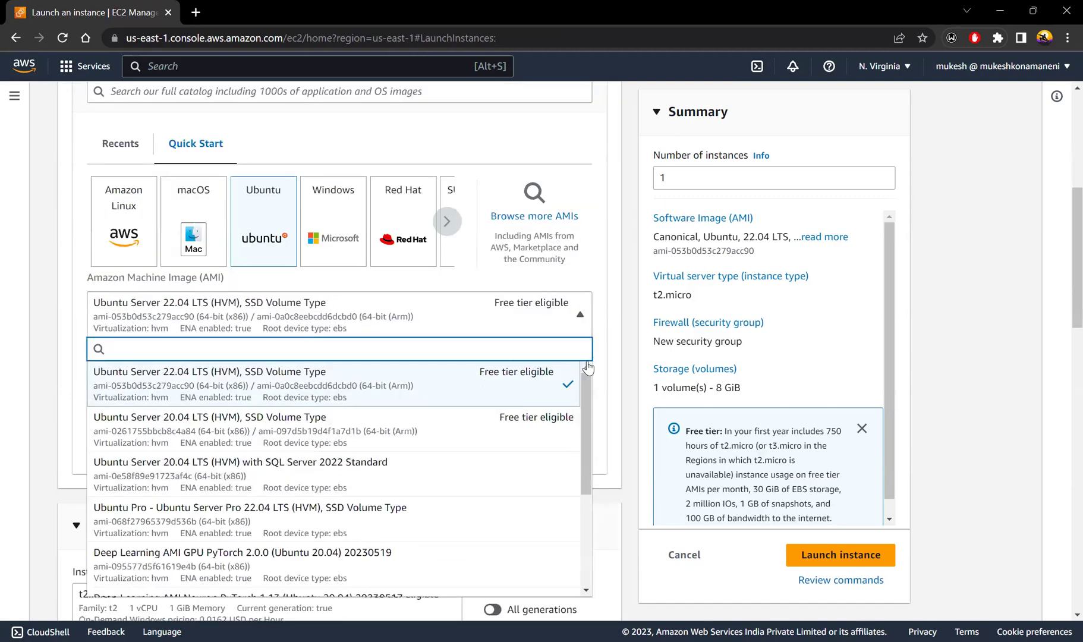
left_click(641, 358)
Look through the available instance types and select t2.micro.
scroll(535, 357, "down", 4)
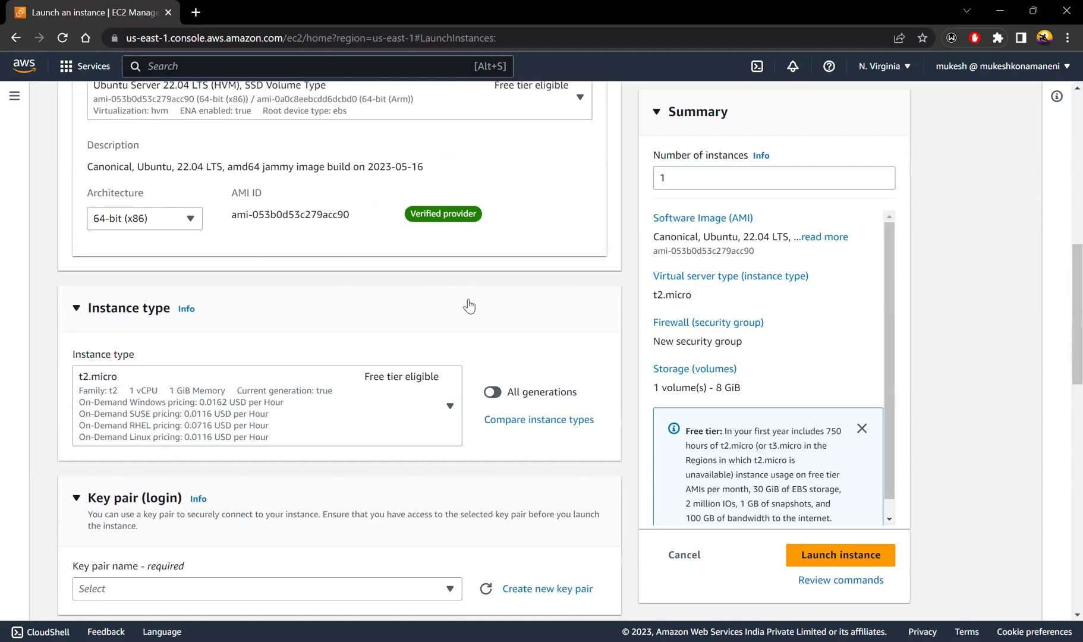
scroll(473, 296, "down", 2)
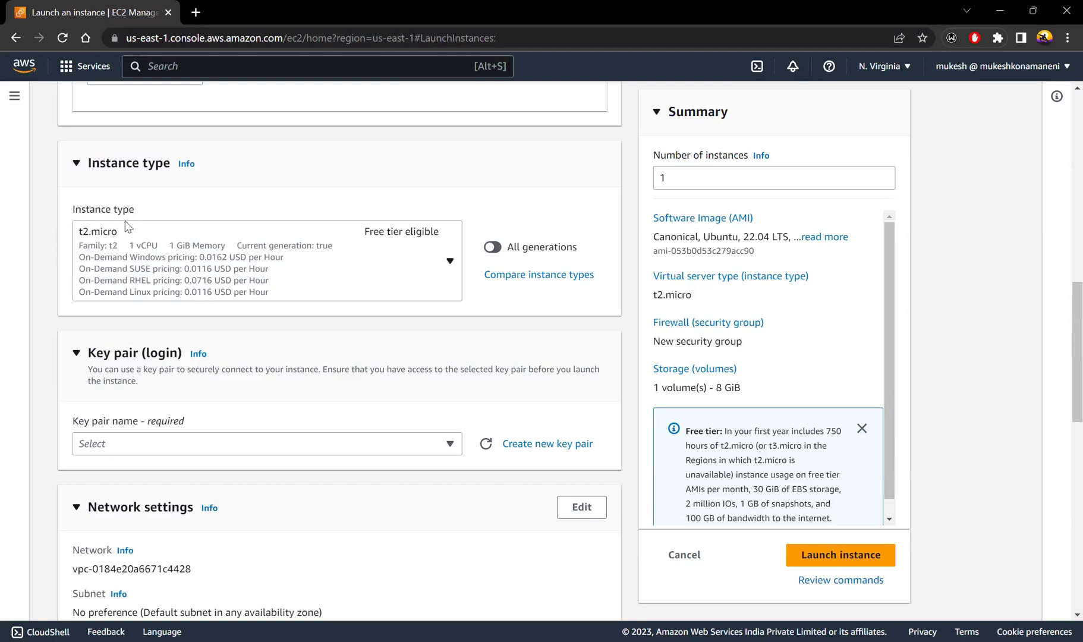
left_click(413, 251)
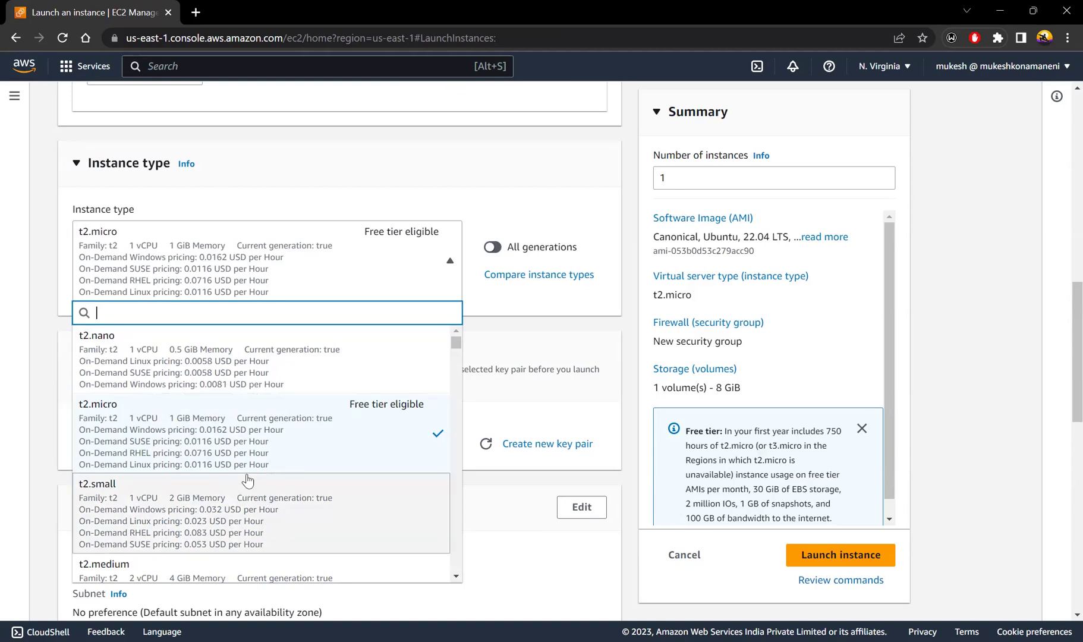
scroll(241, 507, "down", 7)
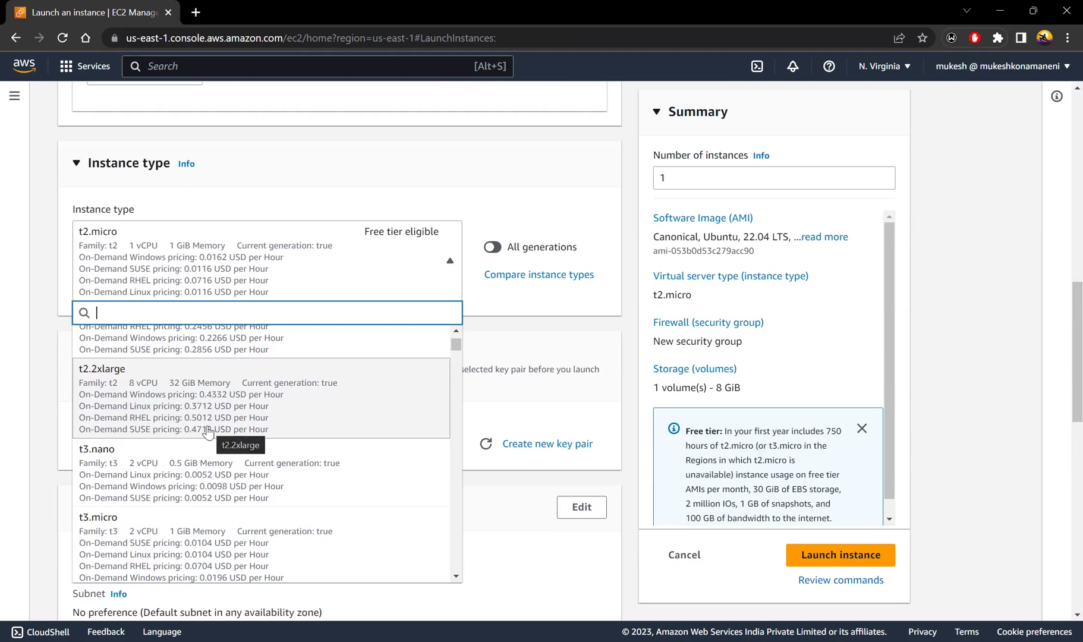
scroll(166, 441, "down", 3)
scroll(221, 443, "down", 1)
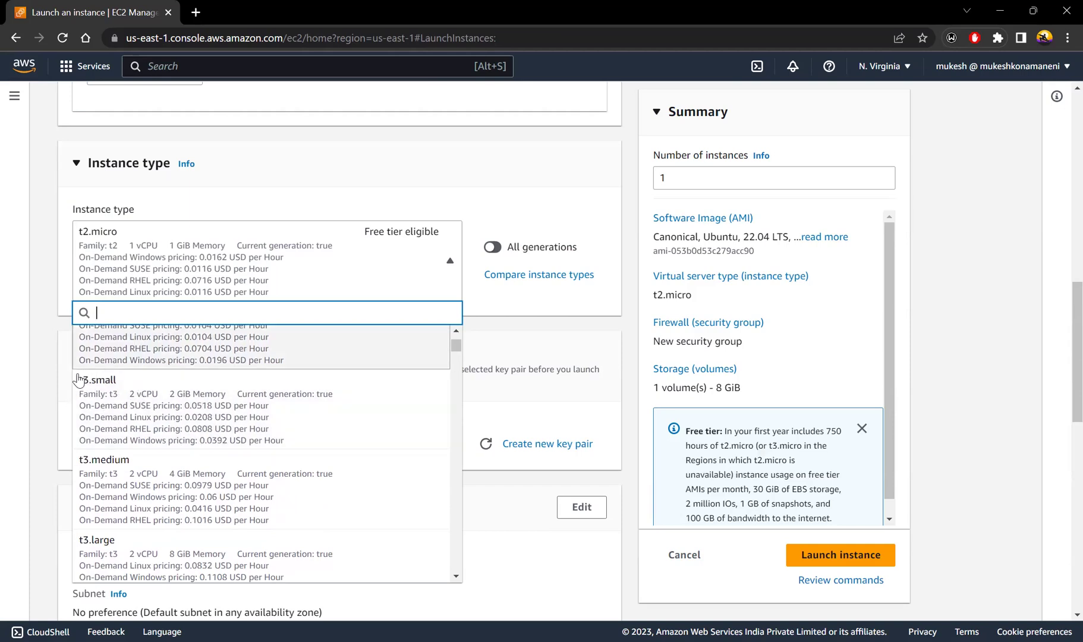
scroll(440, 416, "up", 10)
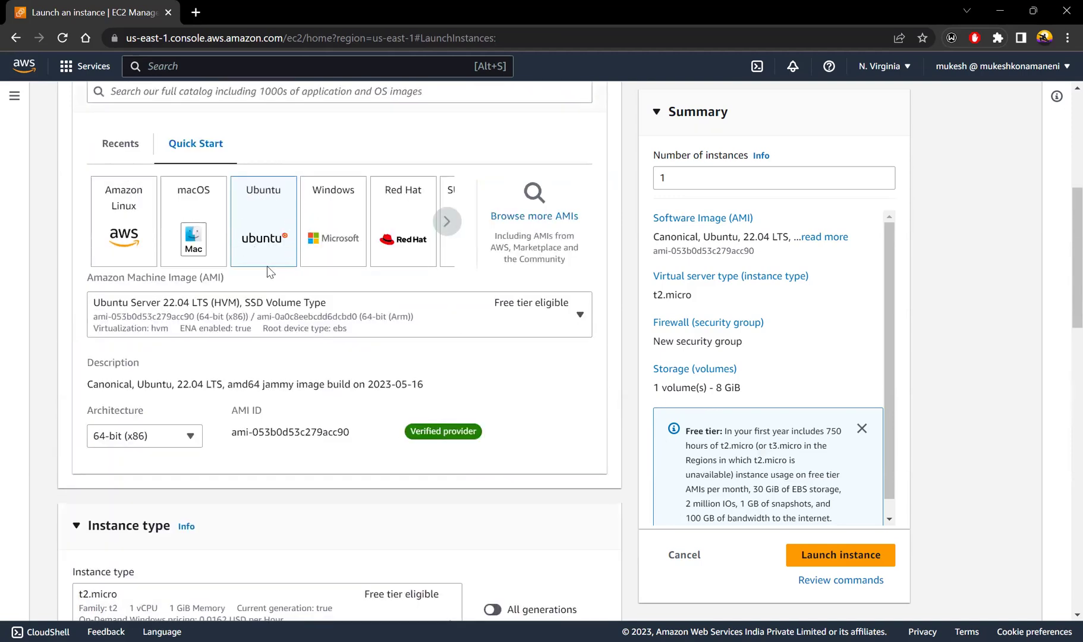
scroll(314, 479, "down", 5)
left_click(309, 475)
scroll(238, 464, "down", 1)
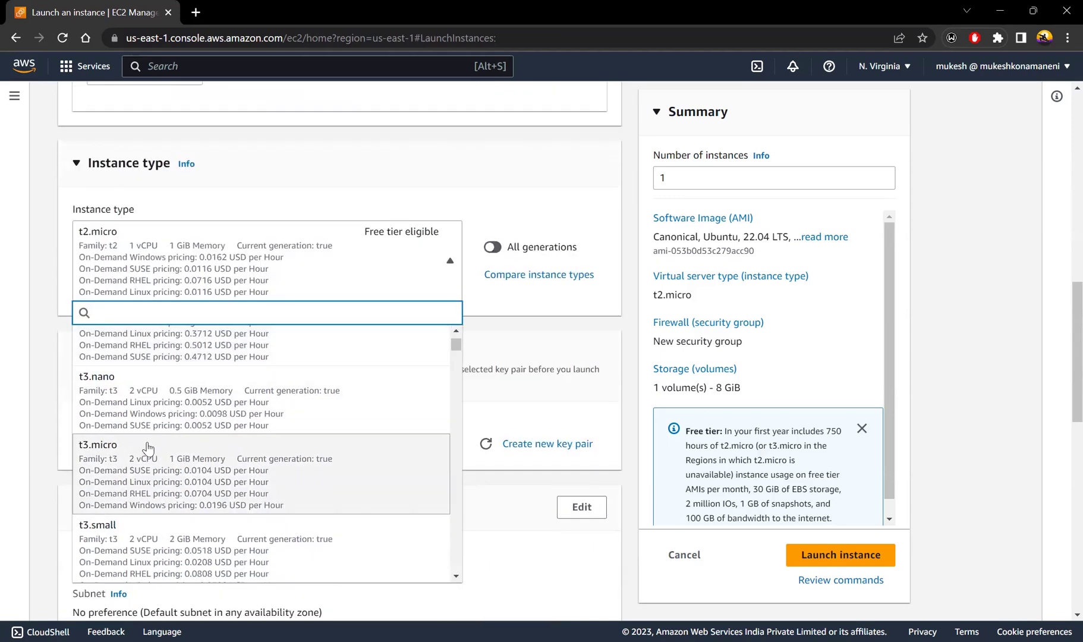
scroll(176, 497, "down", 1)
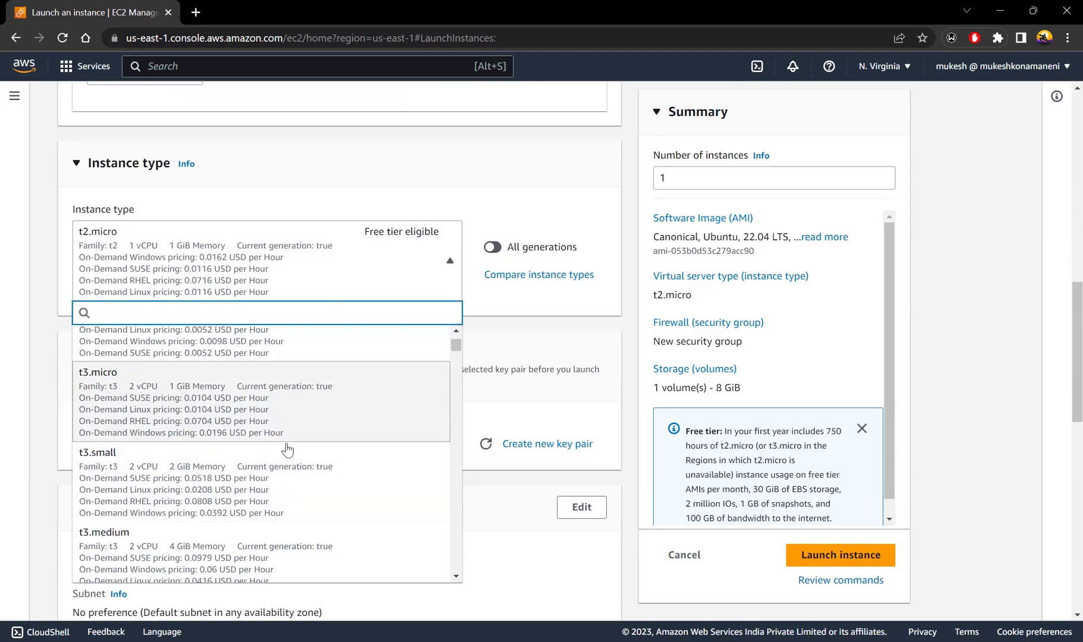
scroll(264, 458, "up", 8)
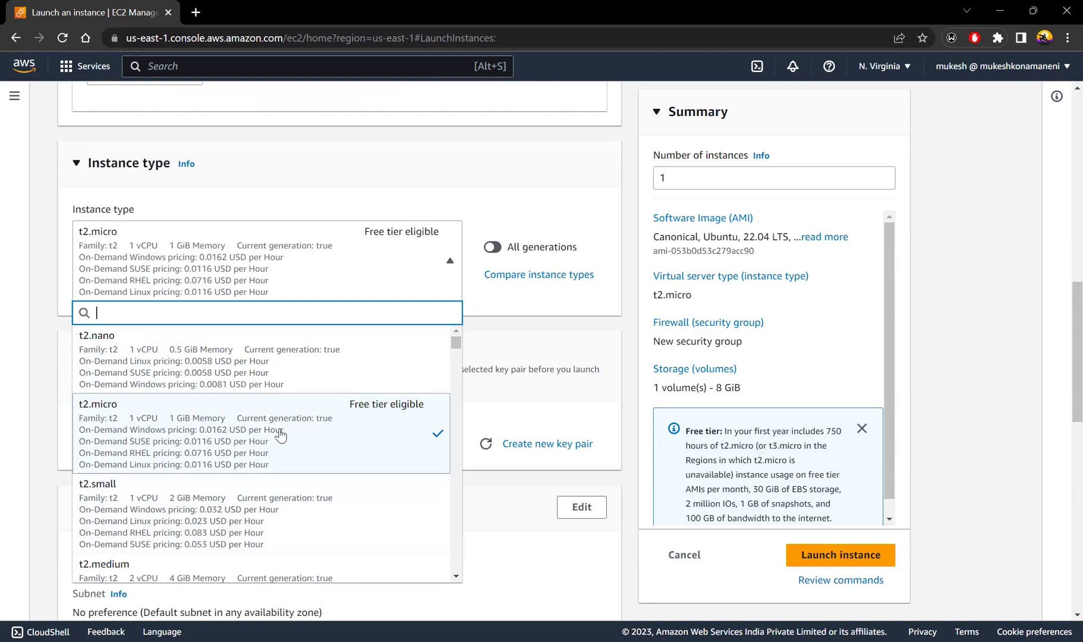
left_click(305, 423)
Create a new key pair named ec2 for the instance, of type RSA with the .pem private key format.
scroll(458, 378, "down", 3)
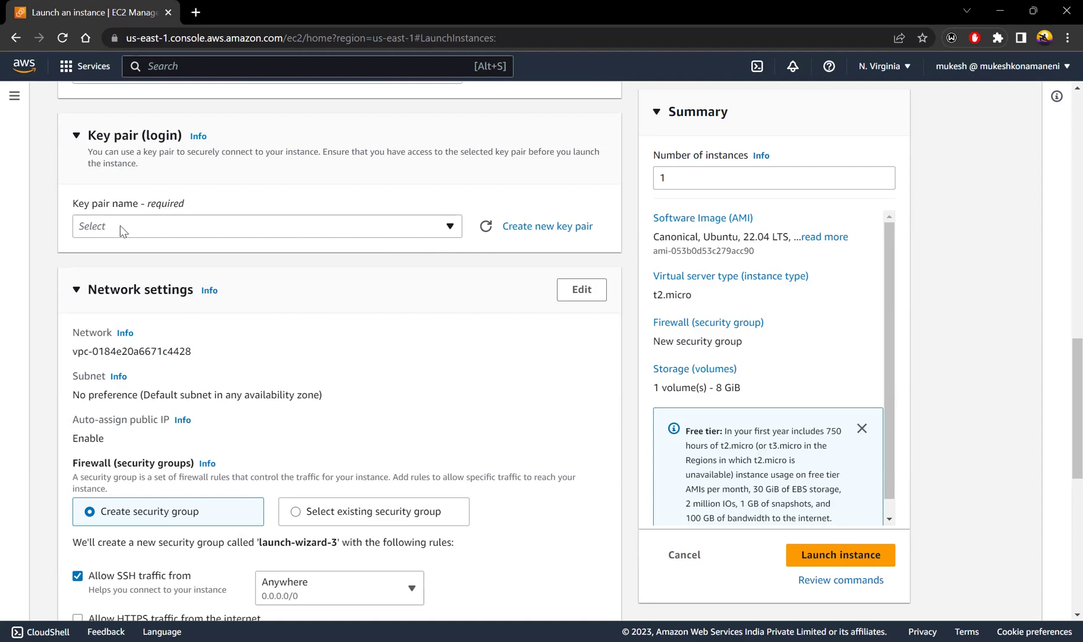
left_click(135, 230)
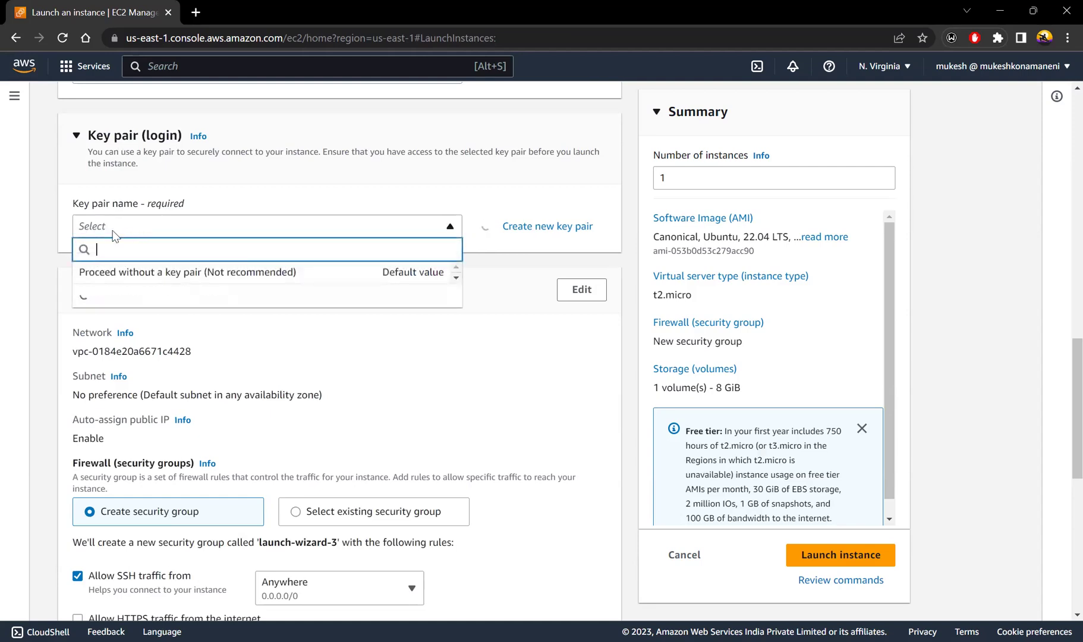
left_click(461, 197)
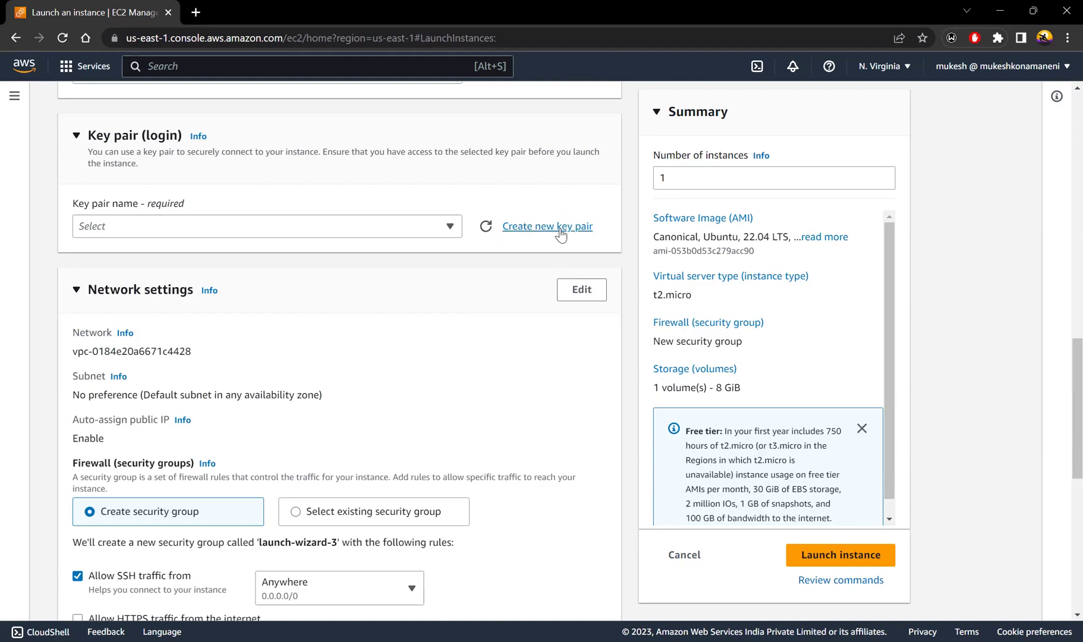
left_click(554, 229)
left_click(721, 301)
type("ec2")
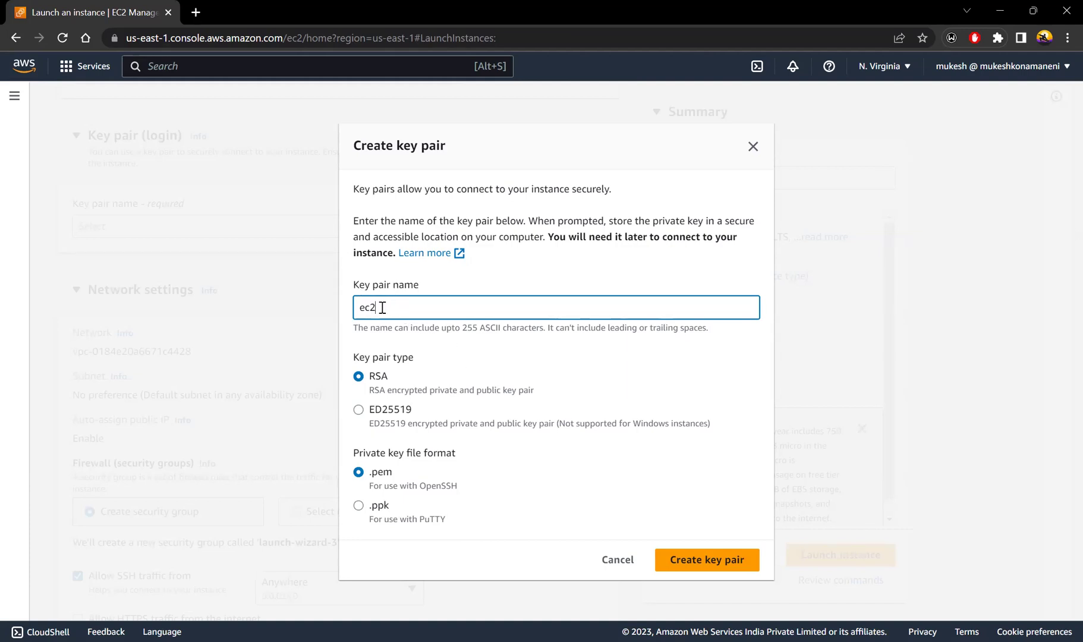
left_click_drag(373, 307, 352, 312)
left_click(588, 316)
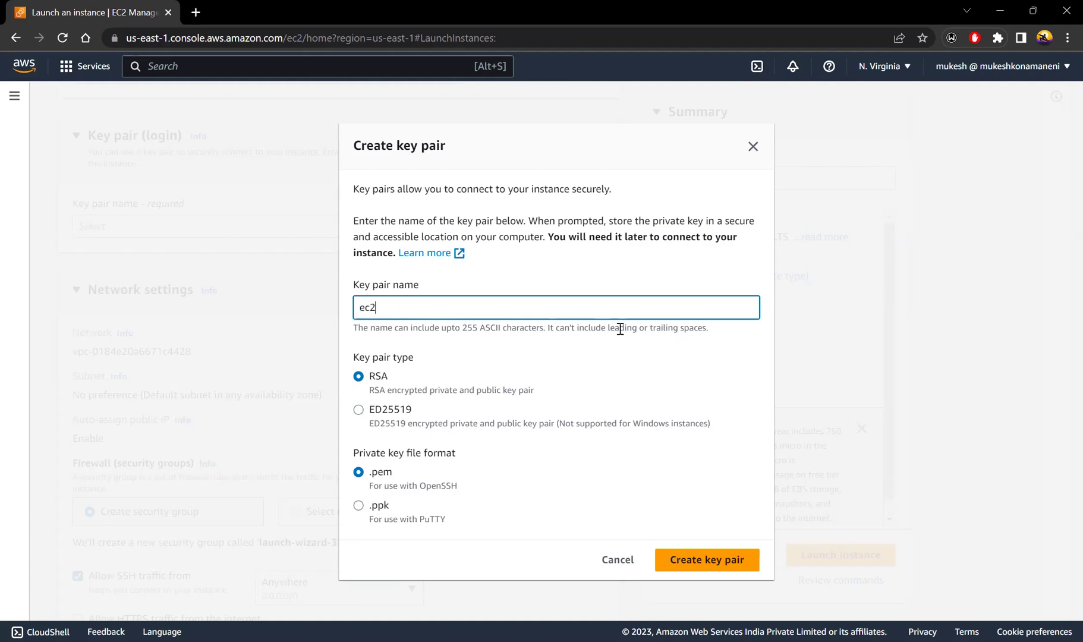
left_click(707, 564)
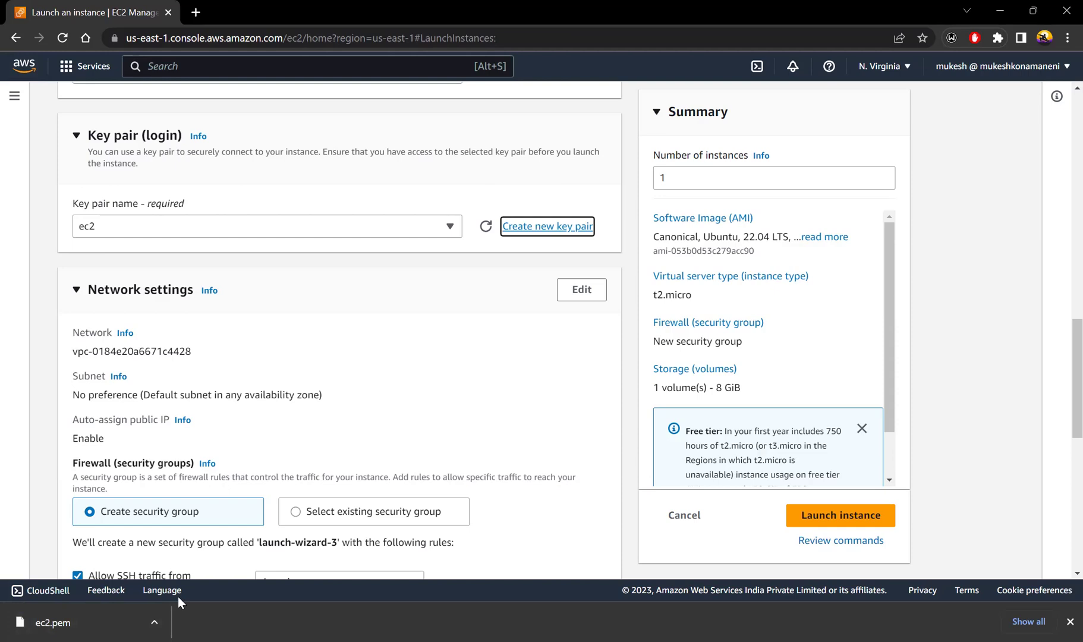
Review the network and storage settings and launch the instance with the default security group rules and 8 GiB gp2 root volume.
scroll(353, 443, "down", 2)
scroll(332, 419, "down", 1)
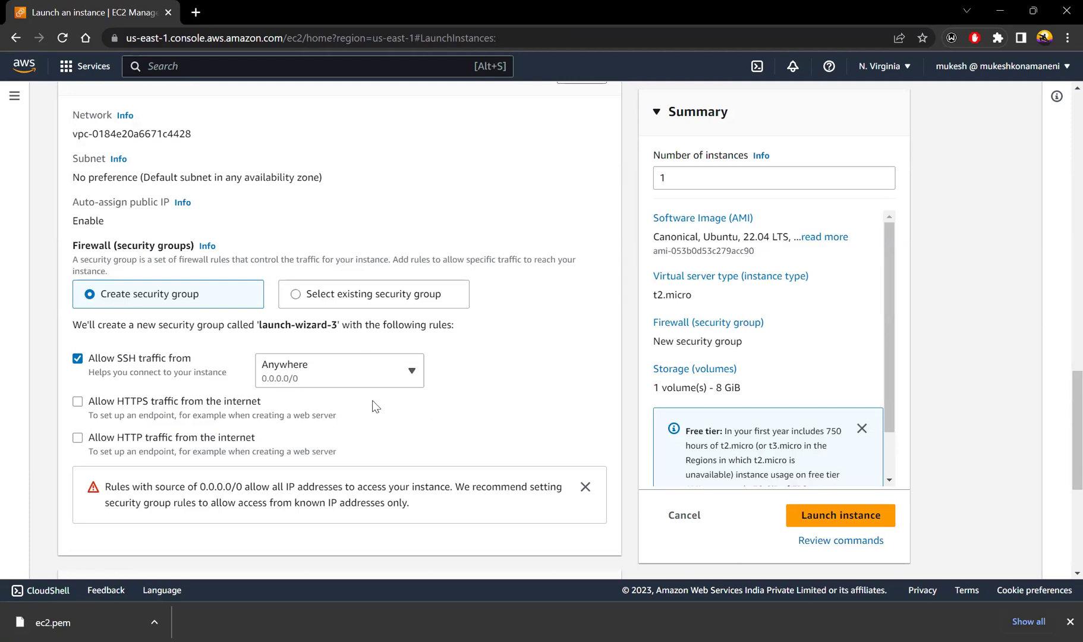
scroll(407, 357, "down", 2)
scroll(381, 328, "down", 2)
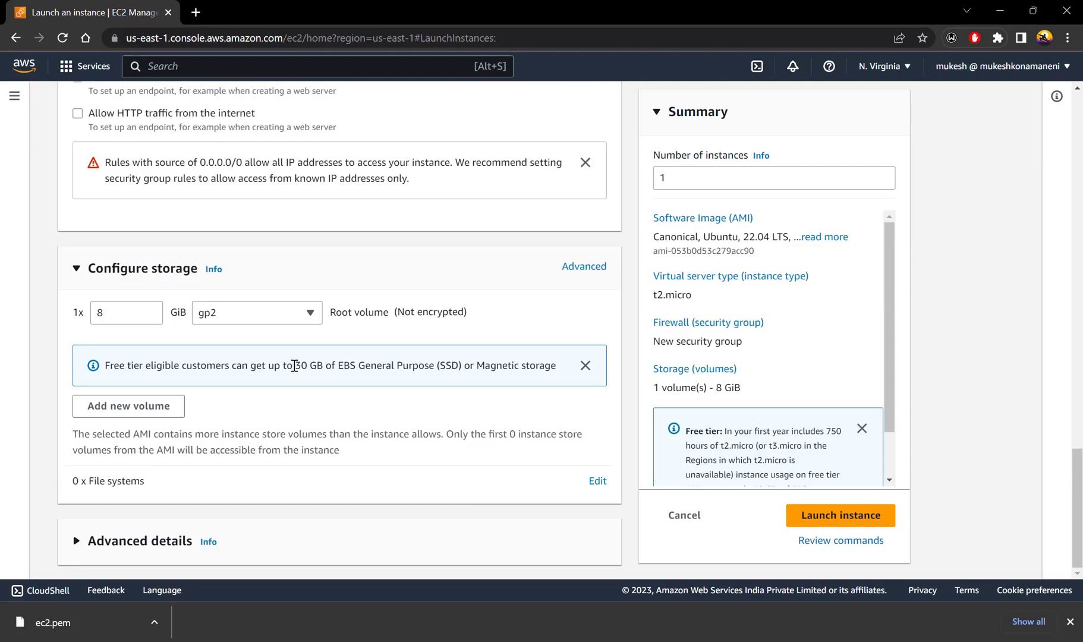
left_click_drag(293, 365, 467, 368)
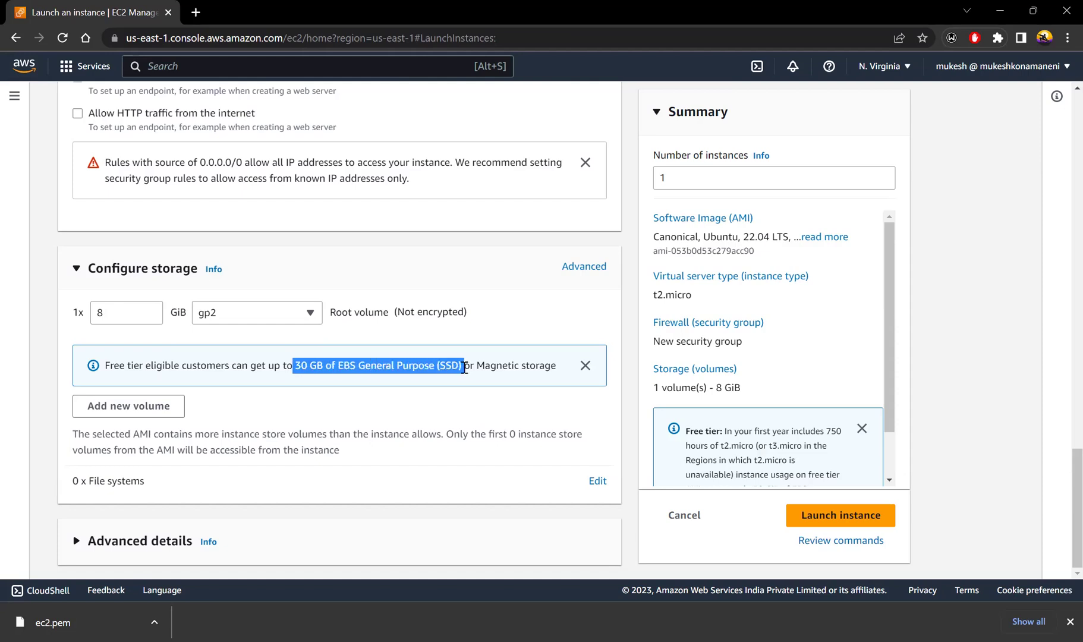
left_click(443, 368)
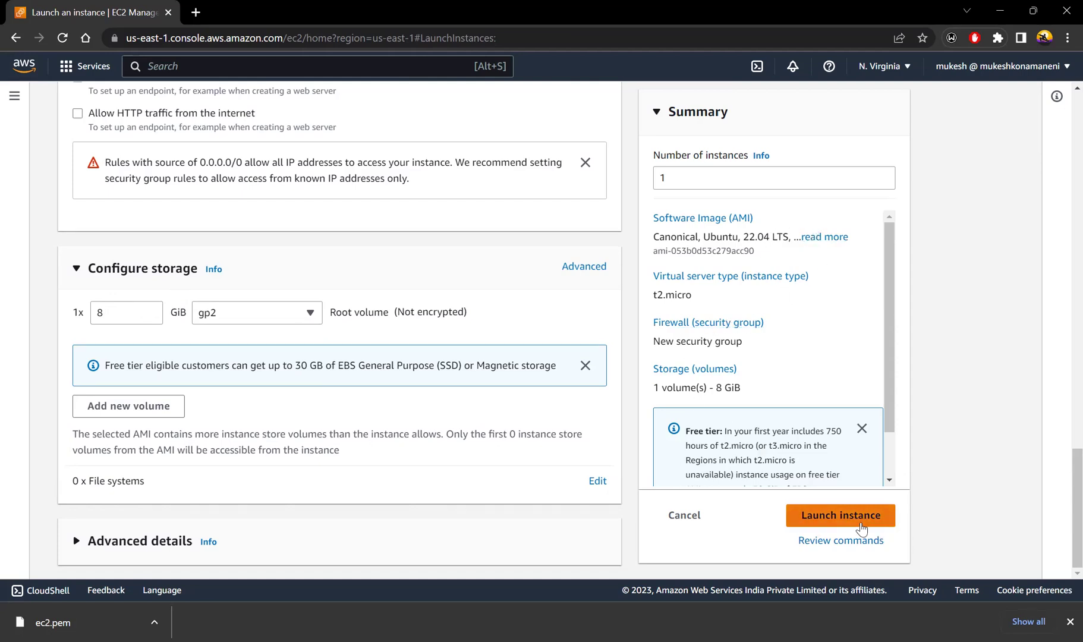
left_click(860, 528)
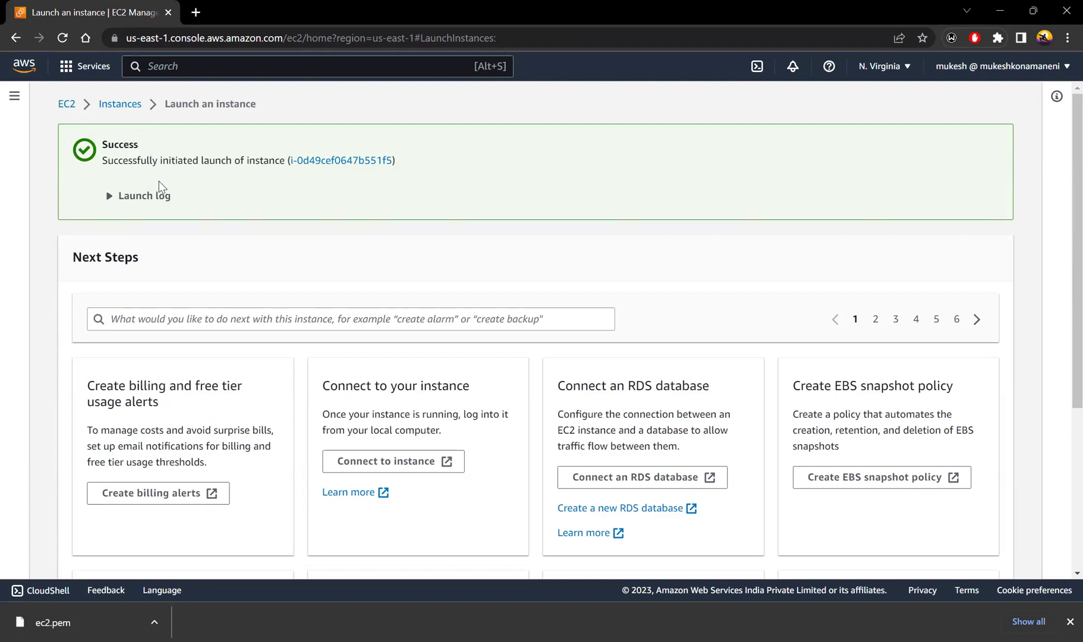
Check the new instance's state in the instances list and view its connection options, returning to the list.
left_click(120, 104)
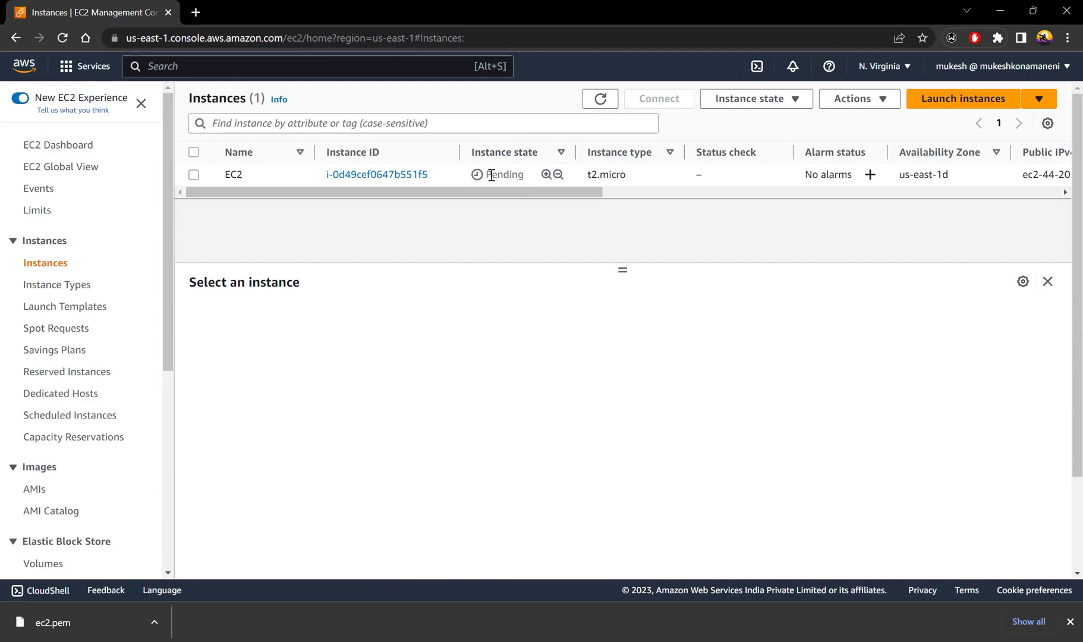
left_click_drag(486, 175, 538, 176)
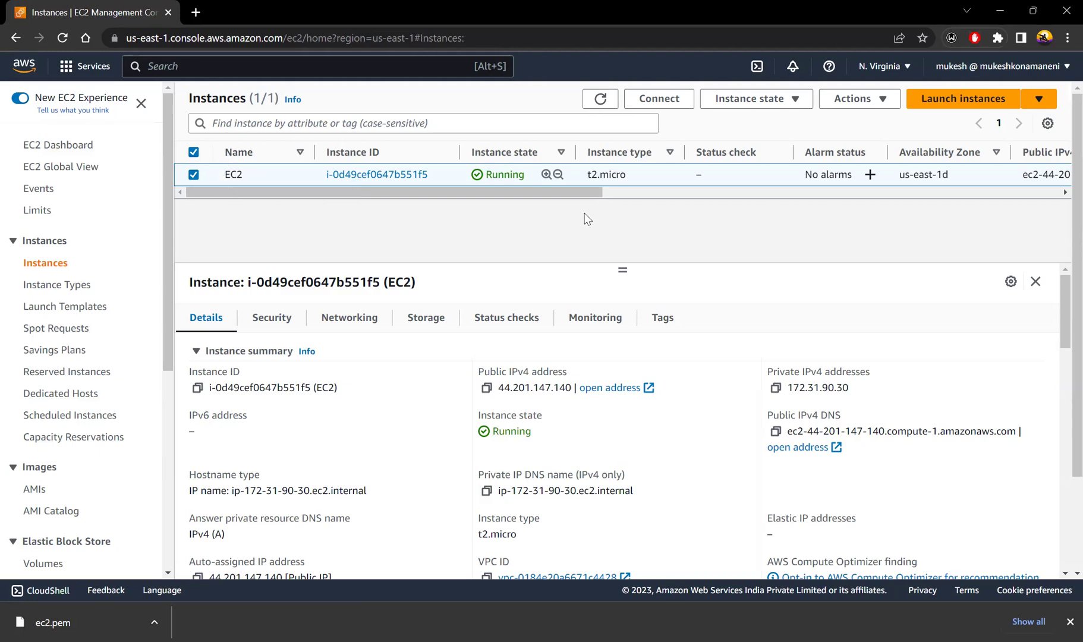
left_click(670, 103)
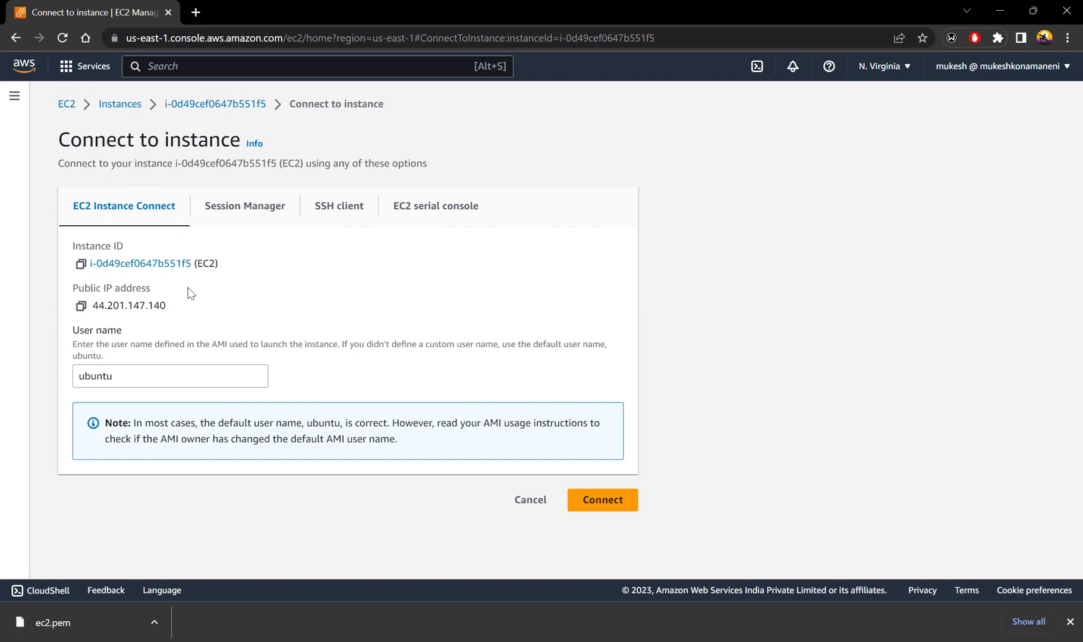
left_click(119, 105)
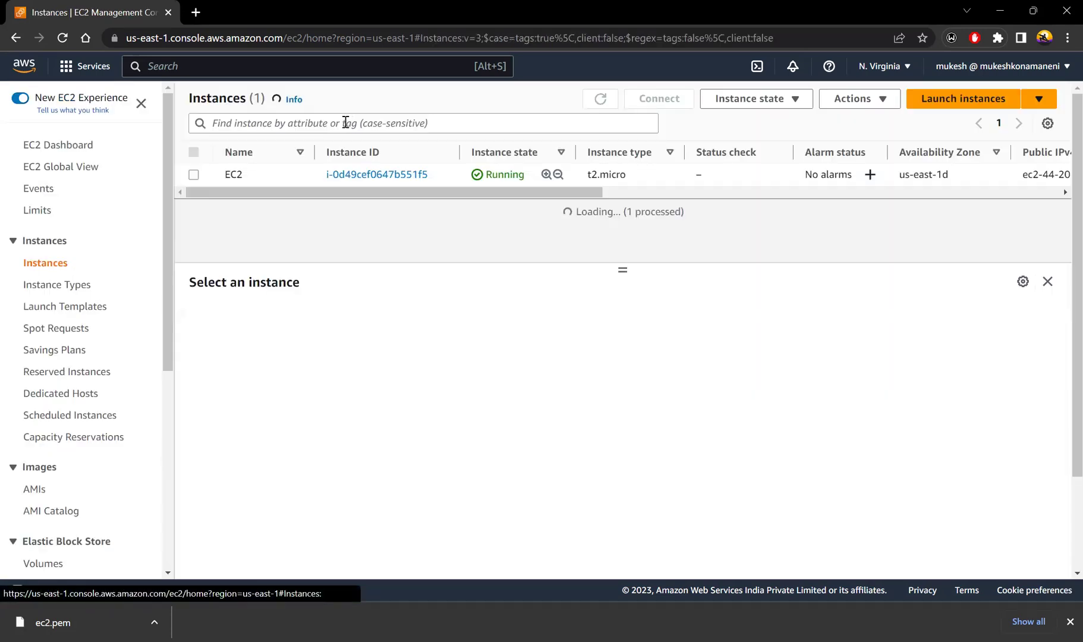
Connect to the running EC2 instance through EC2 Instance Connect as ubuntu and clear the terminal.
left_click(193, 174)
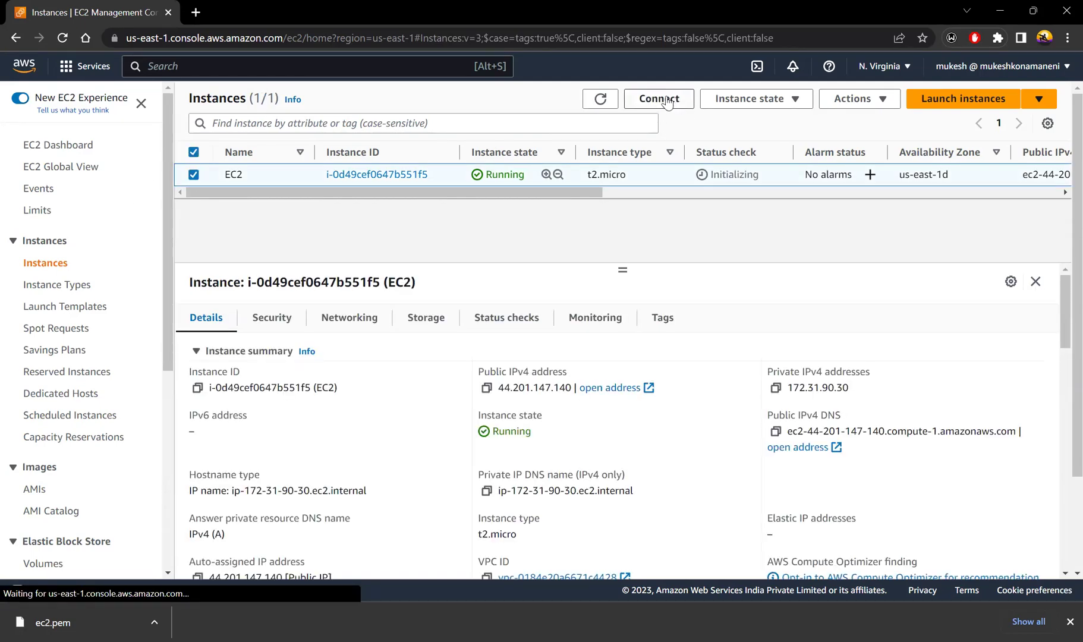
left_click(650, 101)
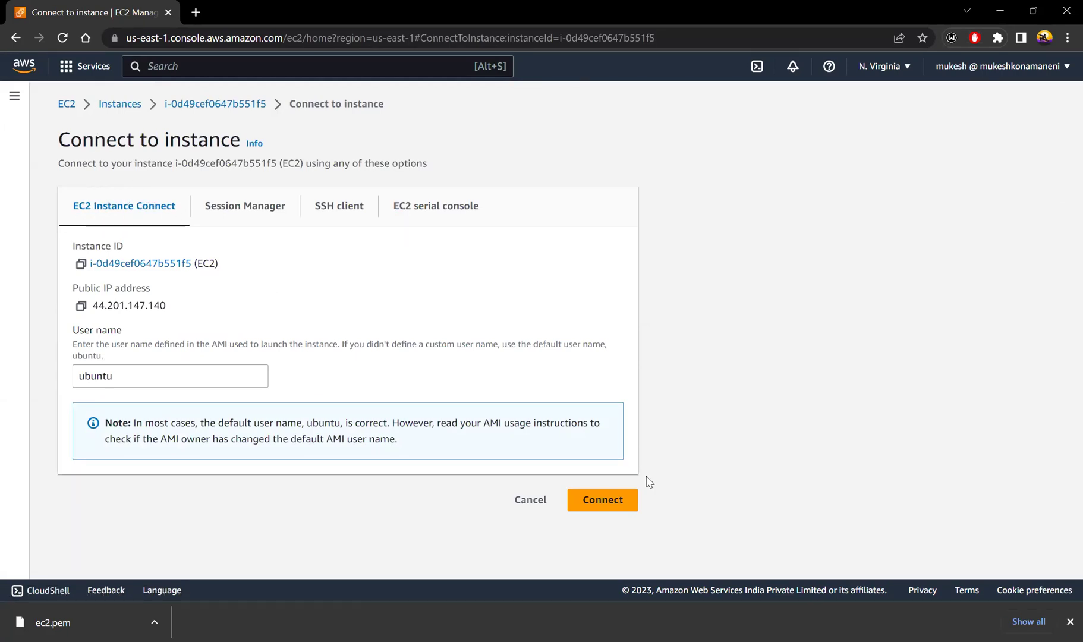
left_click(618, 506)
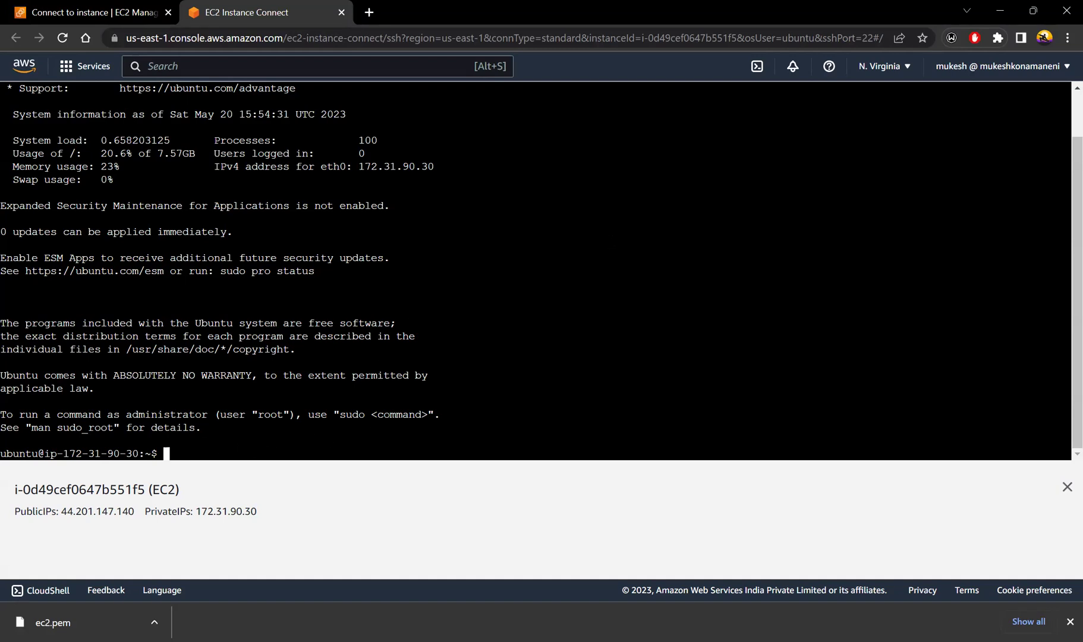
type("clear")
key("Return")
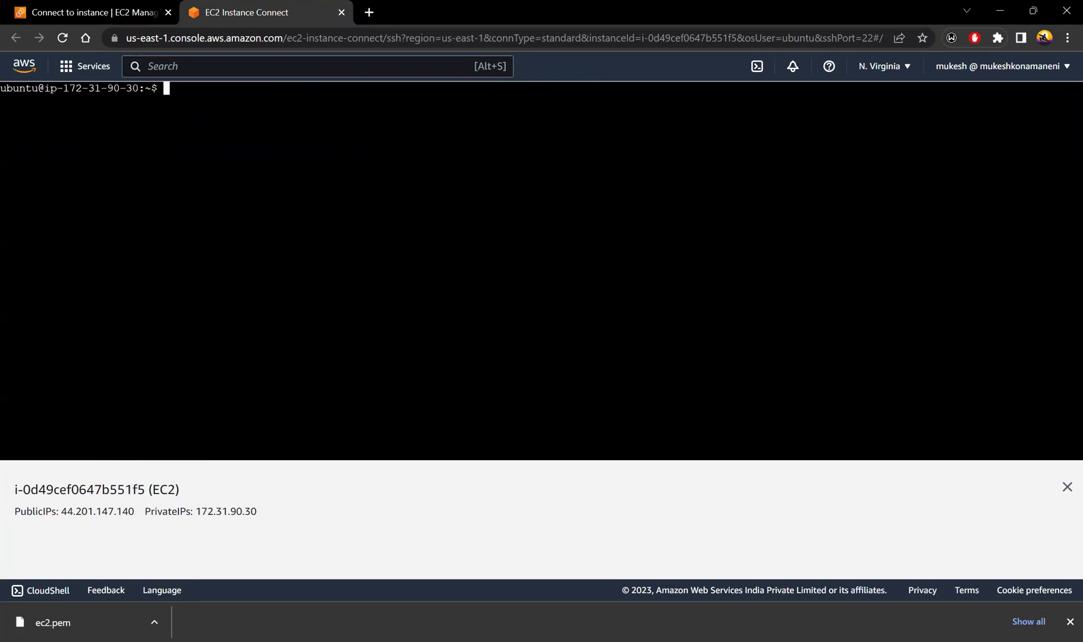
Create an empty file named new.txt in the instance's home directory and list the directory contents.
type("otud")
key("BackSpace")
key("BackSpace")
key("BackSpace")
key("BackSpace")
type("touch nex")
key("BackSpace")
type("z.")
key("BackSpace")
key("BackSpace")
type("w.txt")
key("Return")
type("ls")
key("Return")
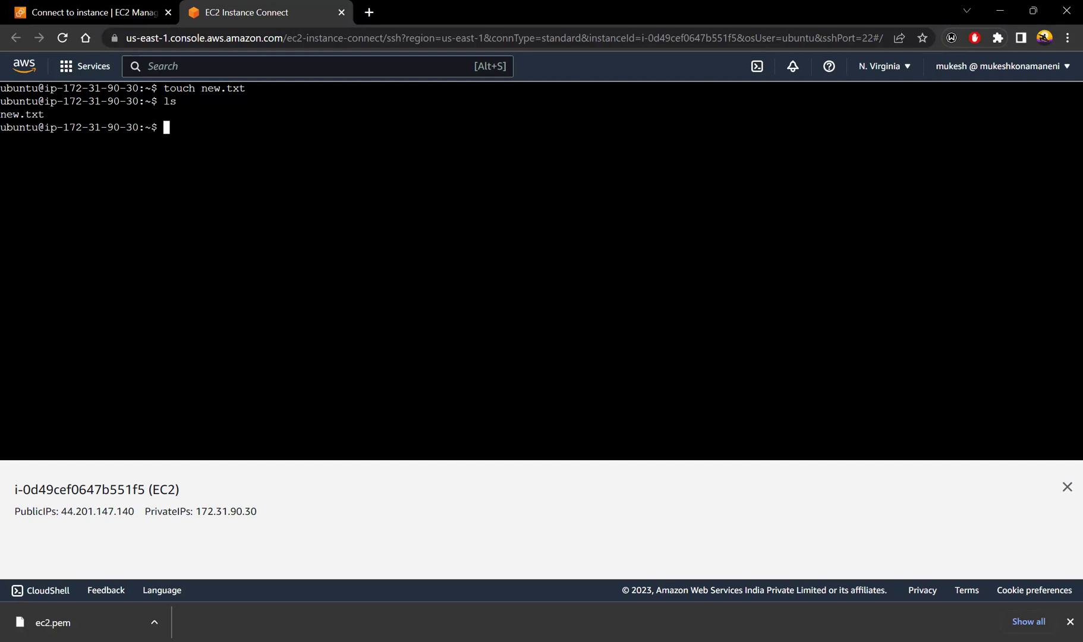
left_click_drag(45, 114, 2, 114)
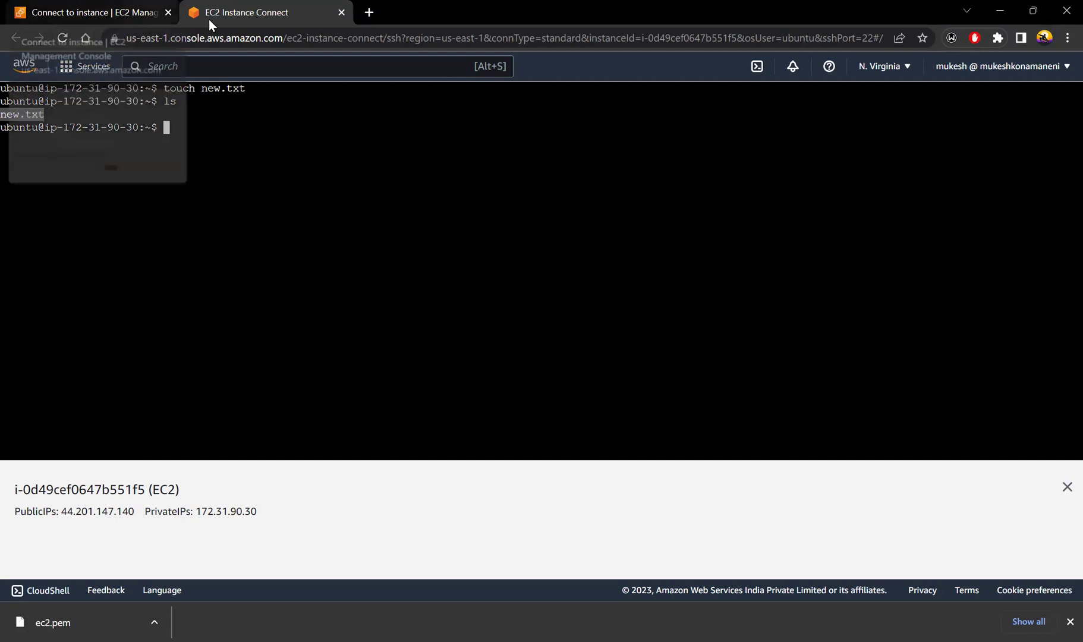
Review the SSH client connection instructions for the instance and copy the example ssh command that uses ec2.pem.
left_click(71, 17)
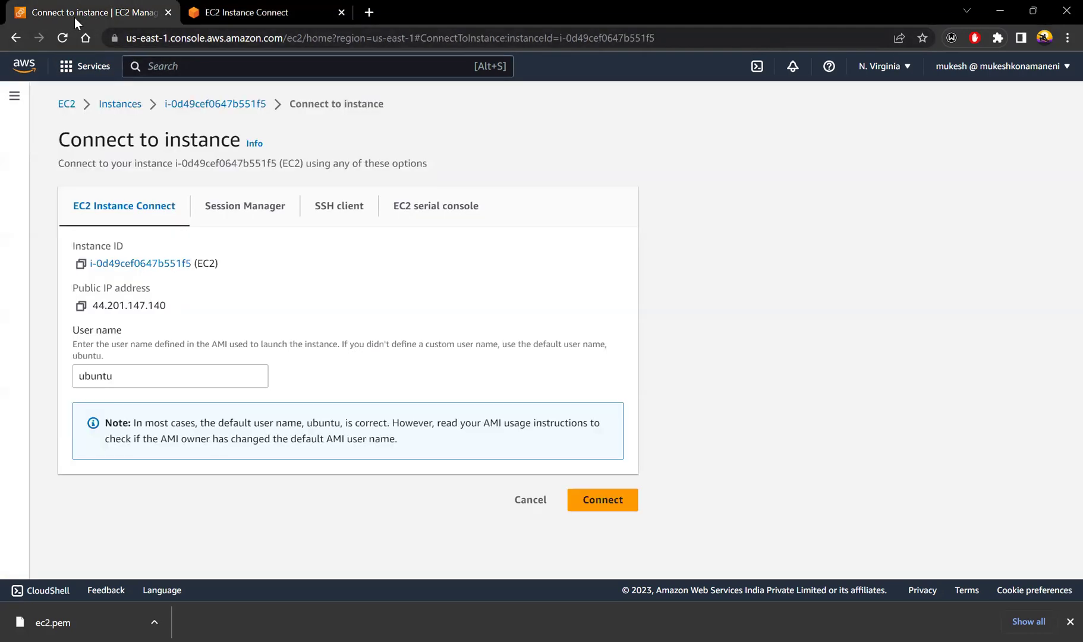
left_click(344, 216)
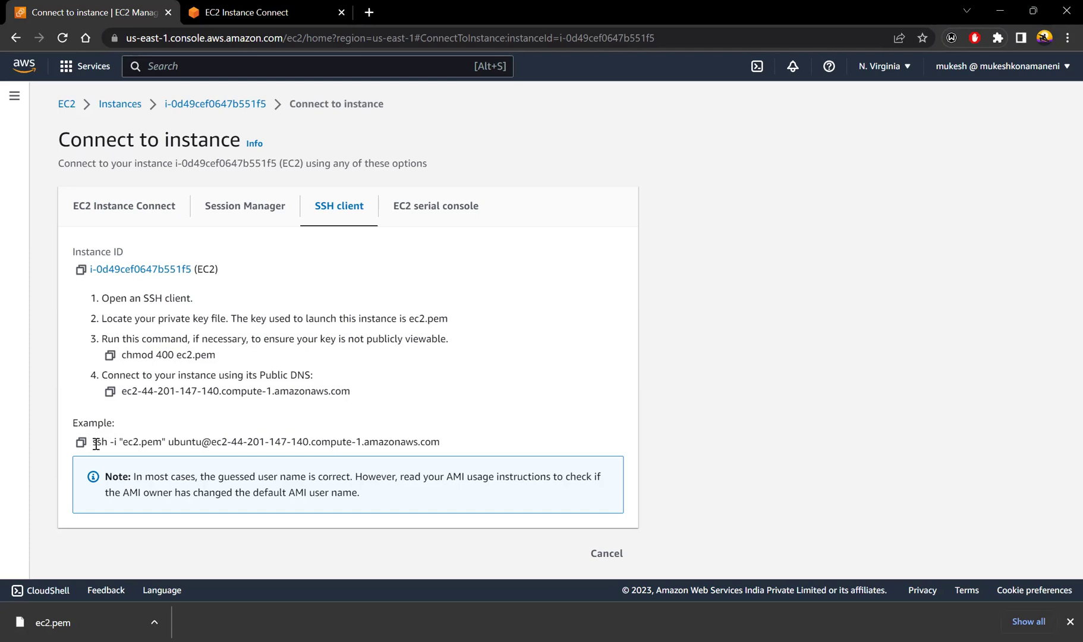
left_click_drag(94, 443, 118, 445)
left_click(114, 444)
left_click_drag(121, 443, 144, 443)
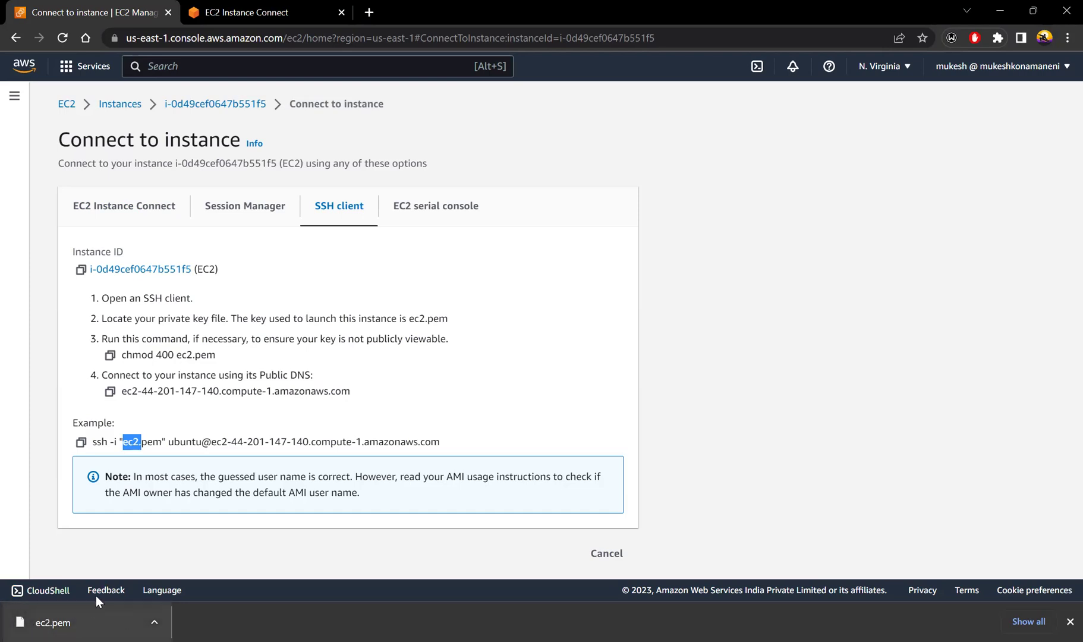
left_click(181, 437)
left_click_drag(168, 442, 202, 442)
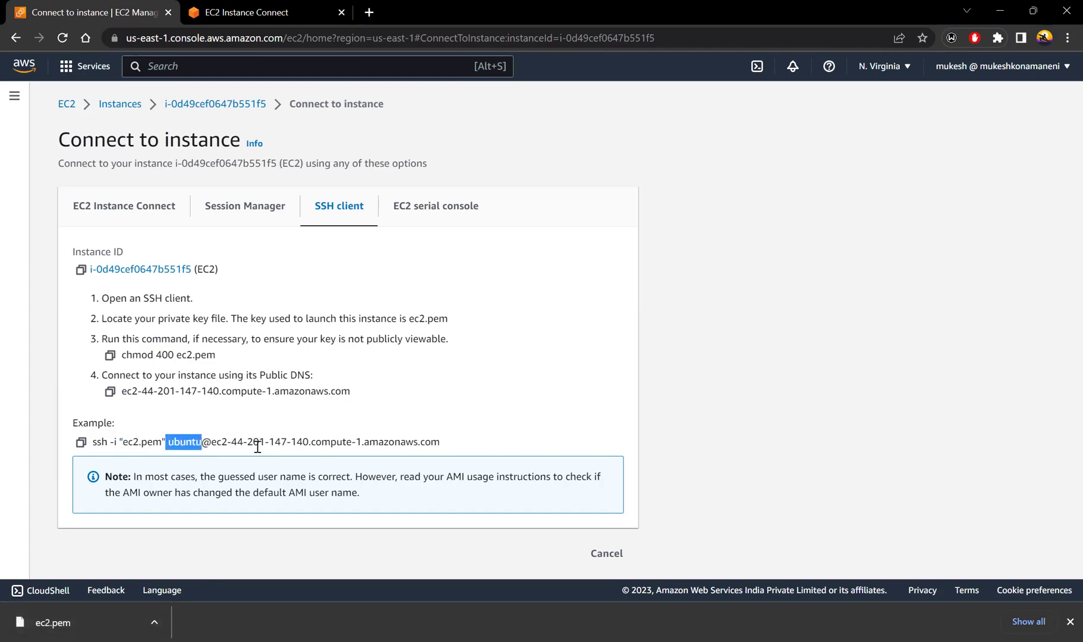
left_click(213, 443)
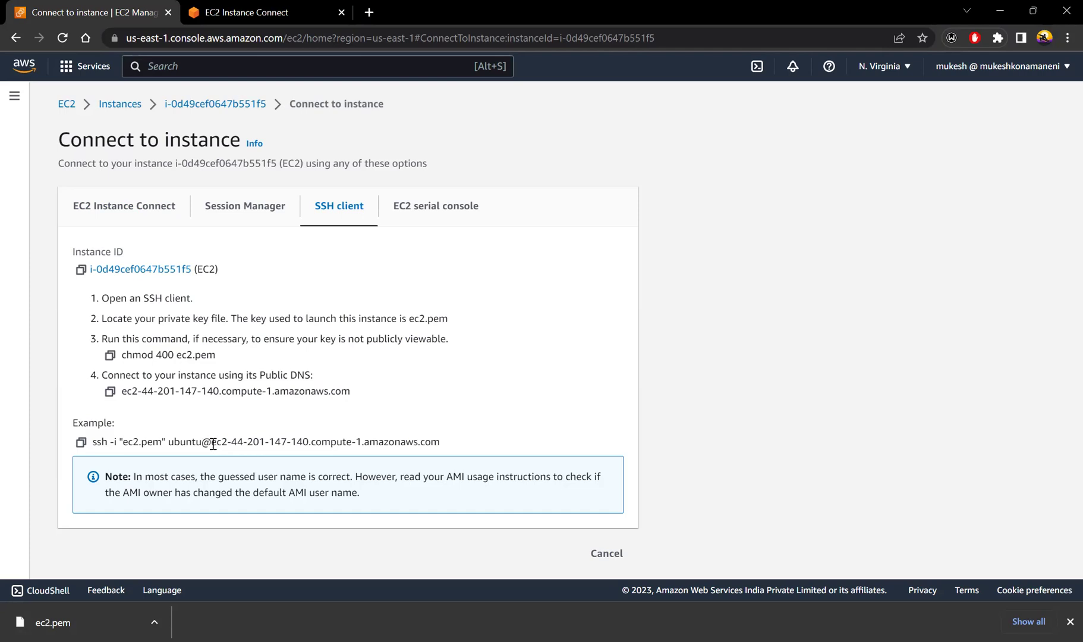
left_click_drag(213, 443, 452, 455)
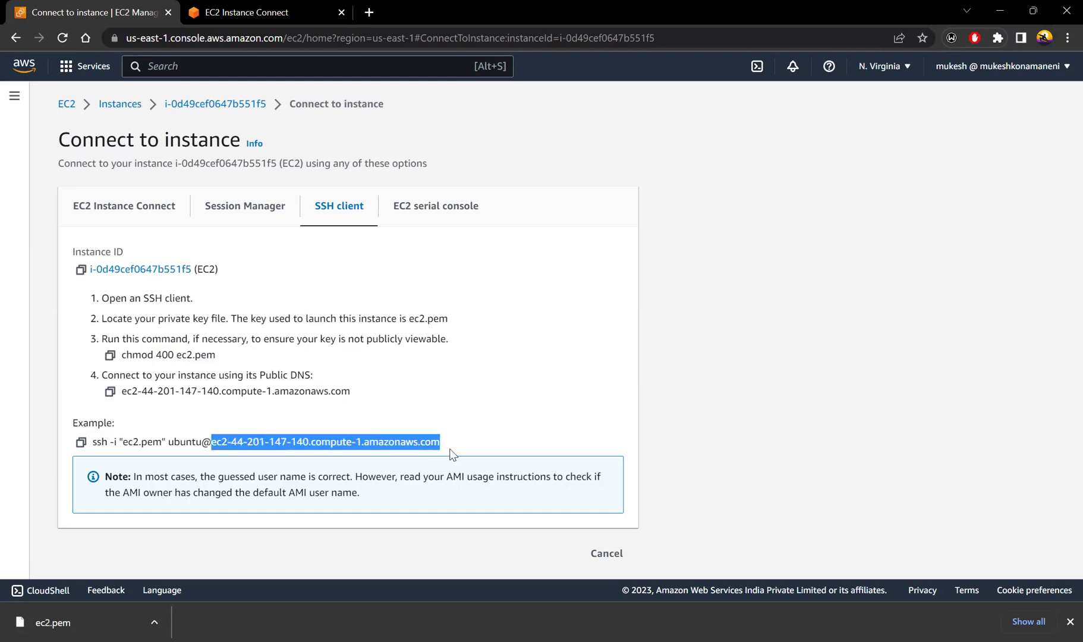
left_click(217, 441)
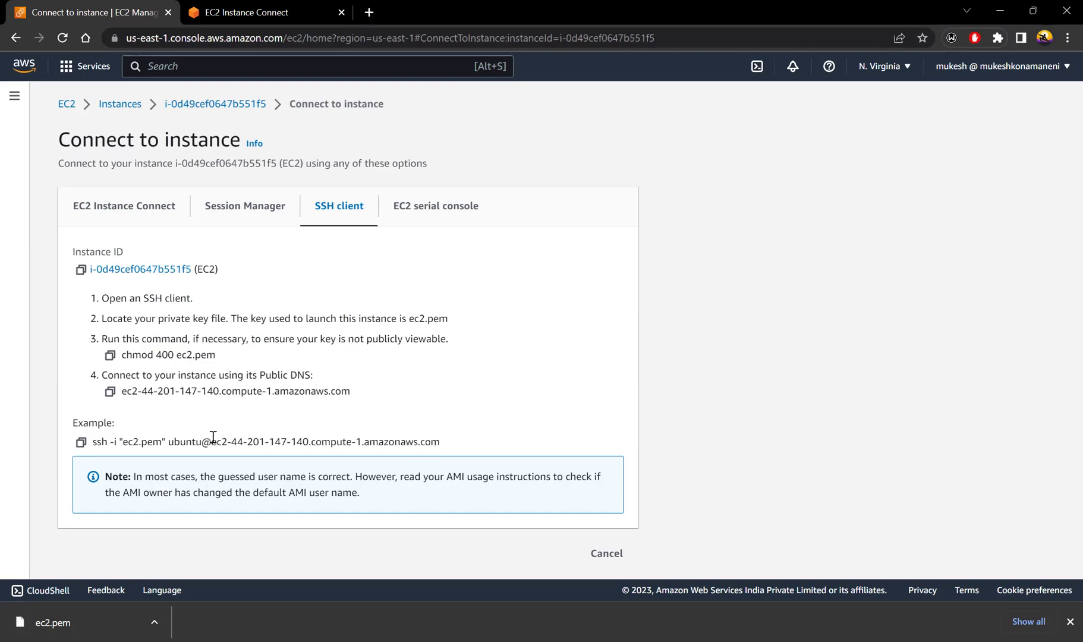
left_click(80, 443)
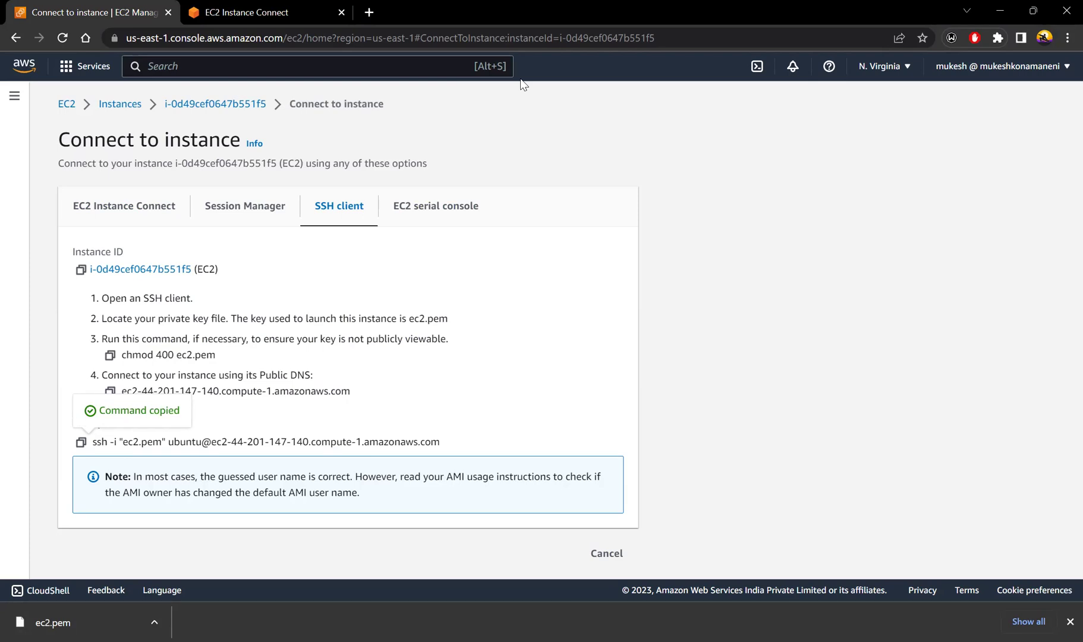
Switch to File Explorer and open a maximized PowerShell terminal in the Downloads folder that holds ec2.pem.
key("alt+Tab")
key("alt+Tab")
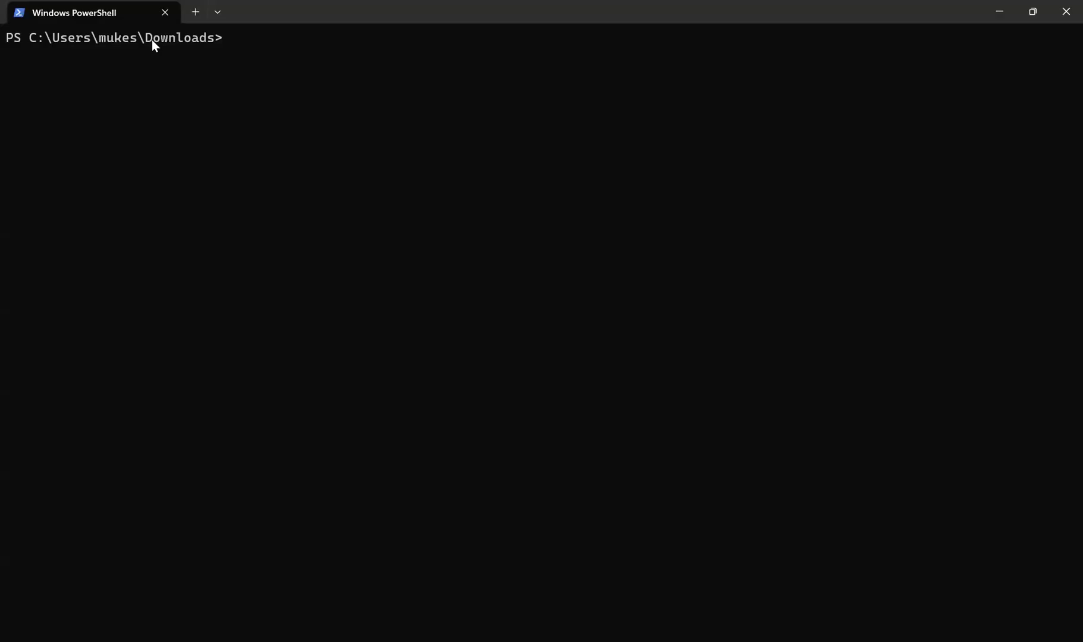
left_click_drag(147, 38, 199, 38)
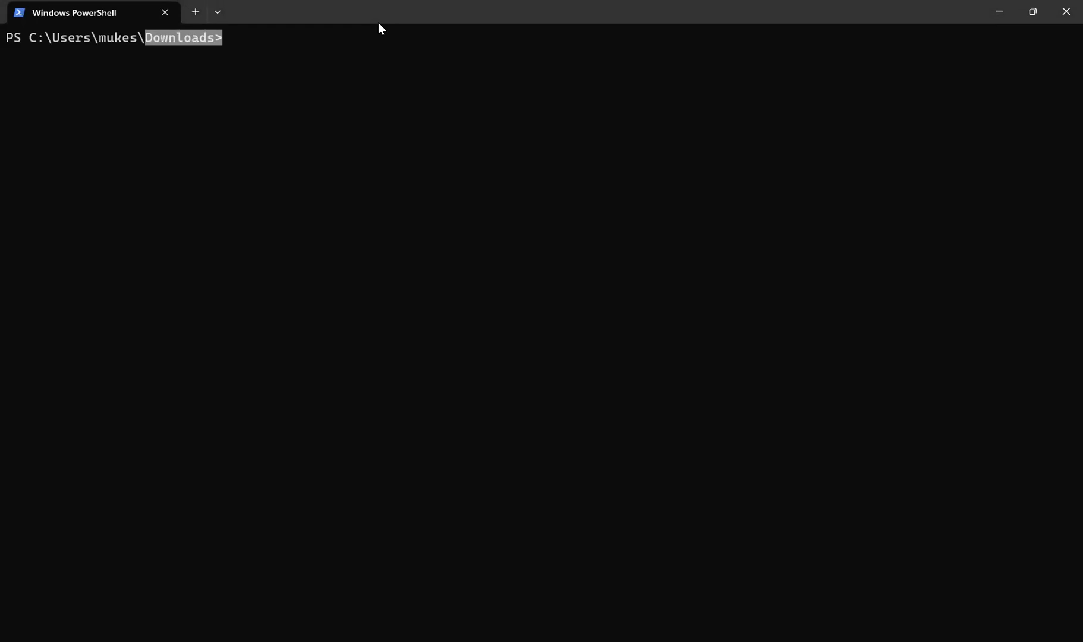
key("alt+Tab")
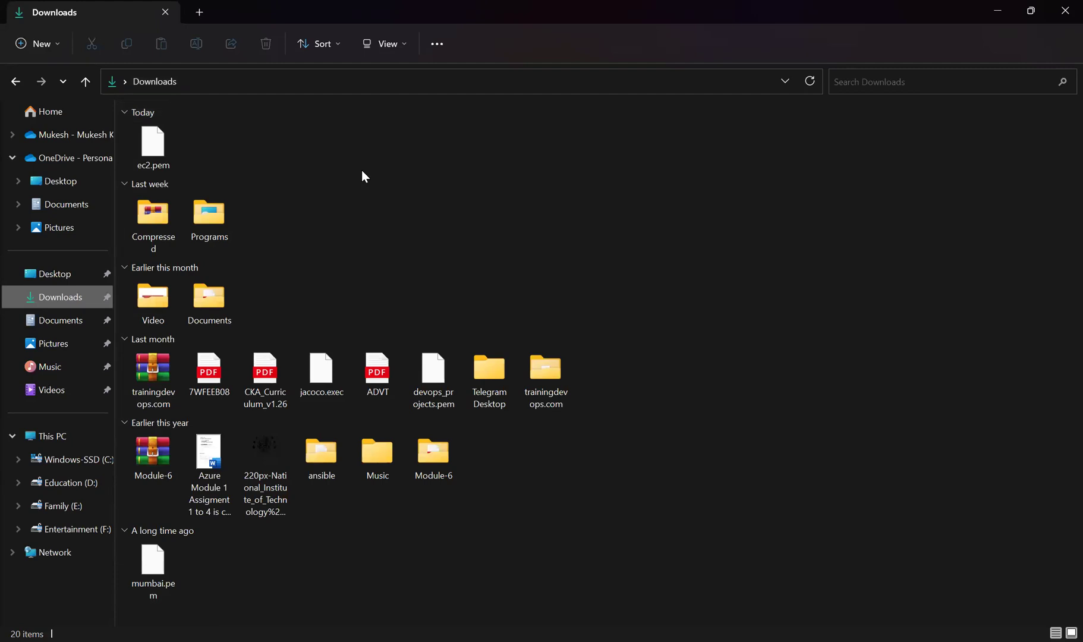
right_click(267, 138)
left_click(533, 139)
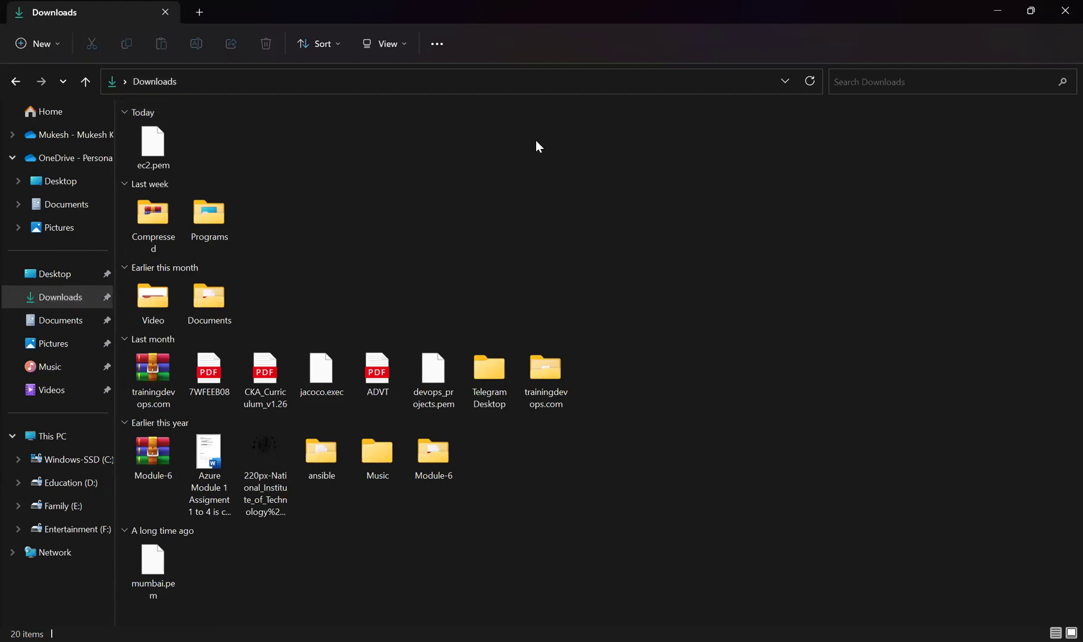
right_click(535, 141)
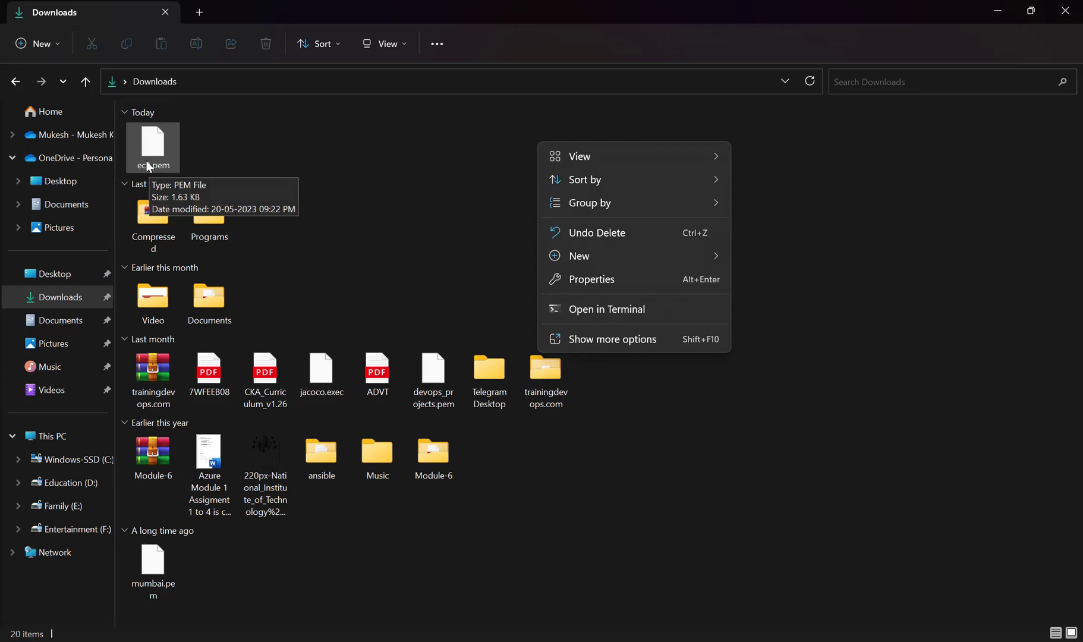
left_click(620, 309)
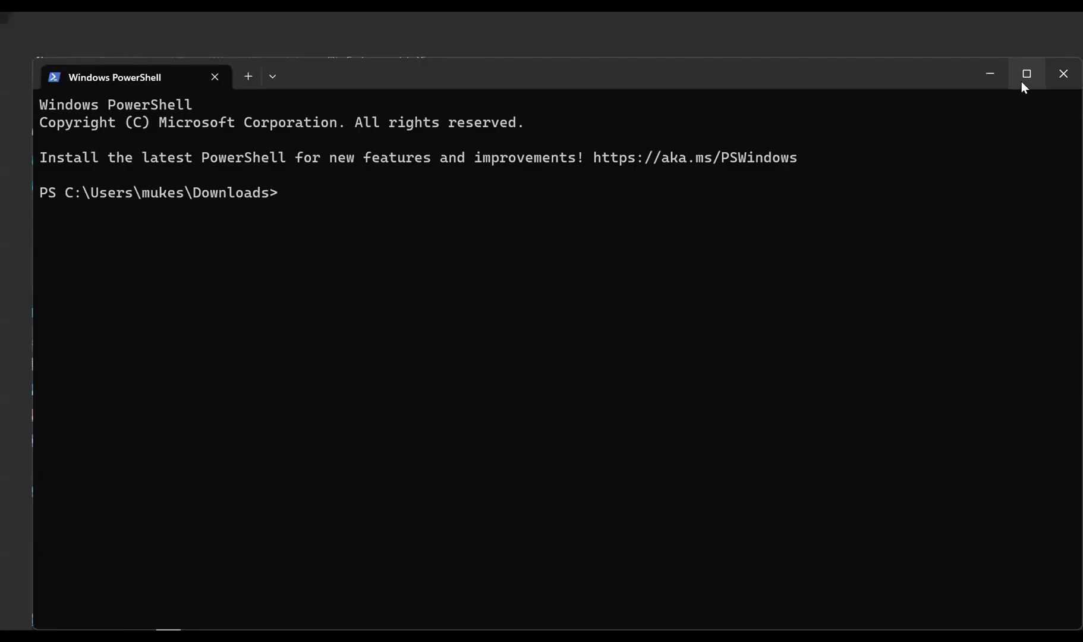
left_click(1021, 83)
left_click_drag(145, 116, 213, 120)
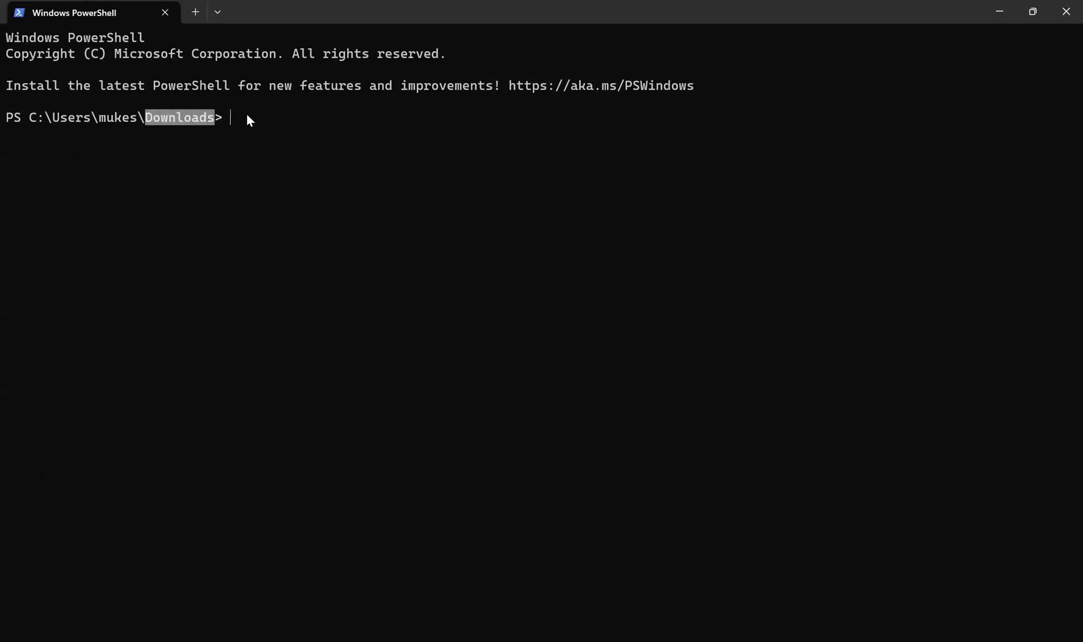
key("ctrl+c")
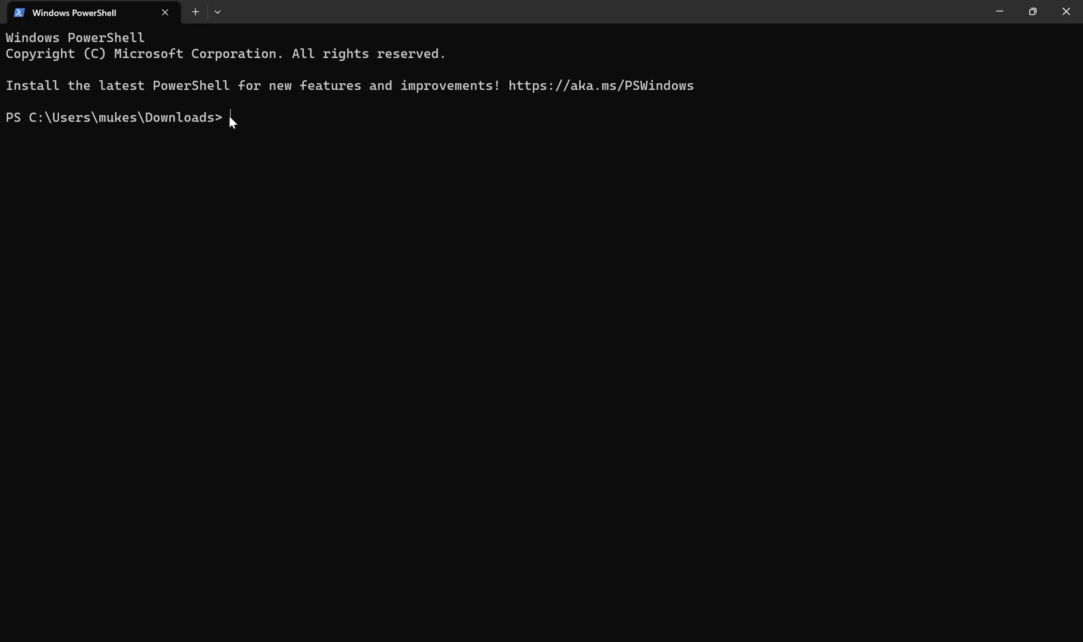
Run the copied ssh command with ec2.pem to log in to the instance as ubuntu, answering yes to the host authenticity question.
key("ctrl+v")
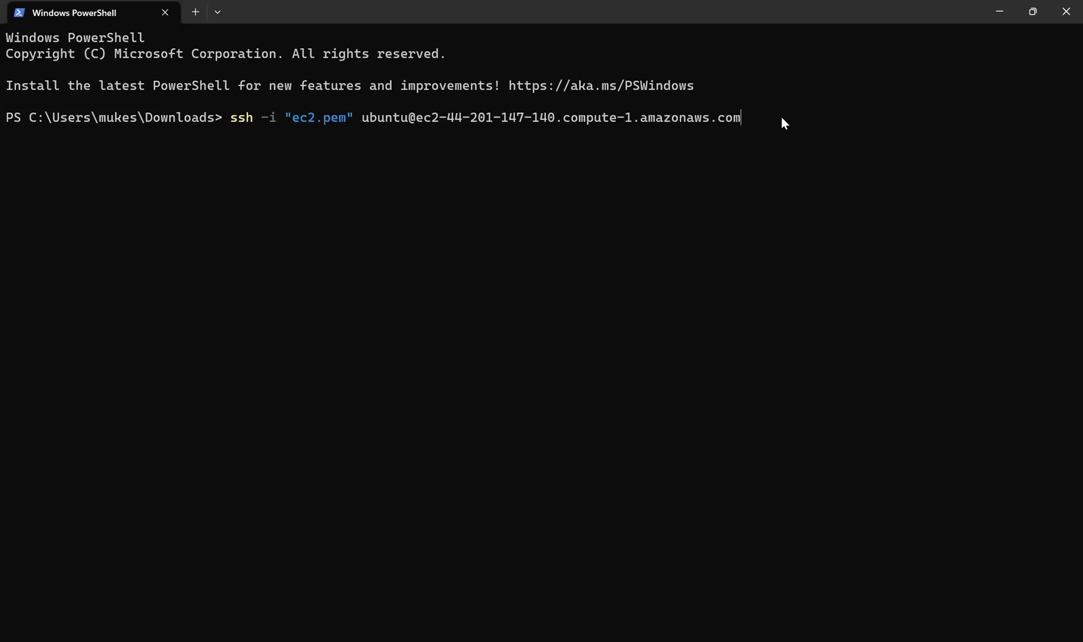
key("Return")
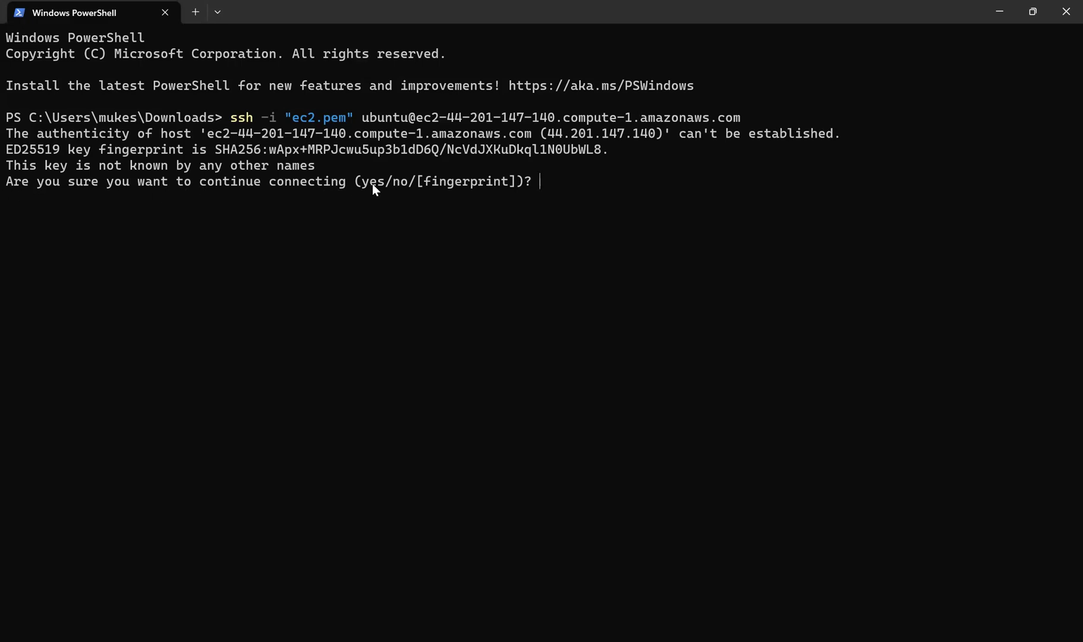
type("yes")
key("Return")
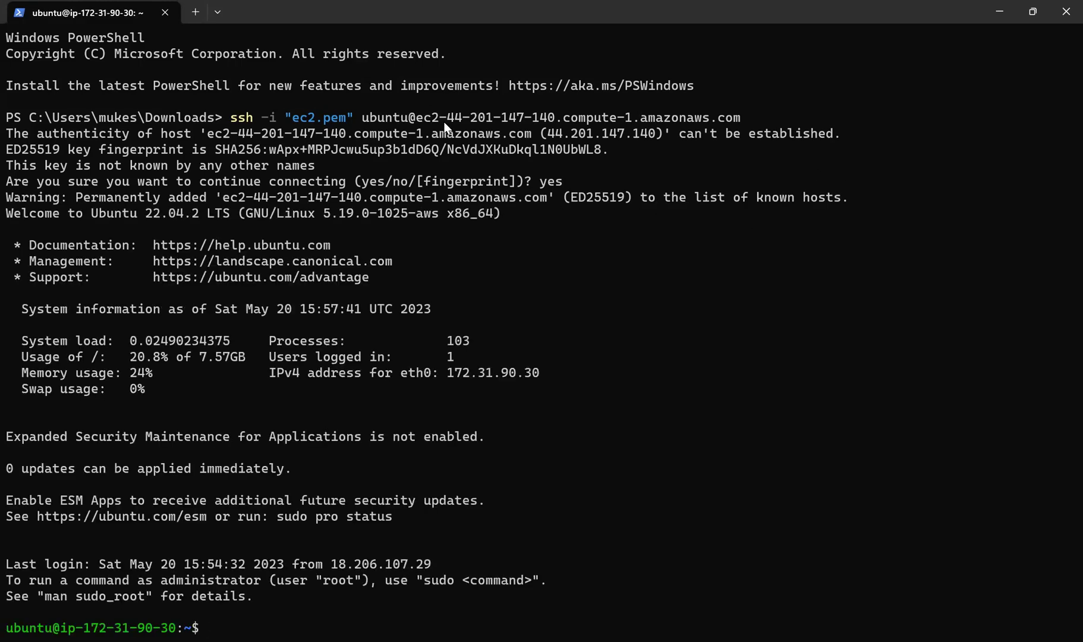
Examine the host name and known-hosts message in the SSH login output, and list the home directory to check for new.txt.
left_click_drag(417, 118, 788, 119)
key("ctrl+c")
left_click_drag(76, 200, 609, 200)
left_click_drag(695, 198, 772, 200)
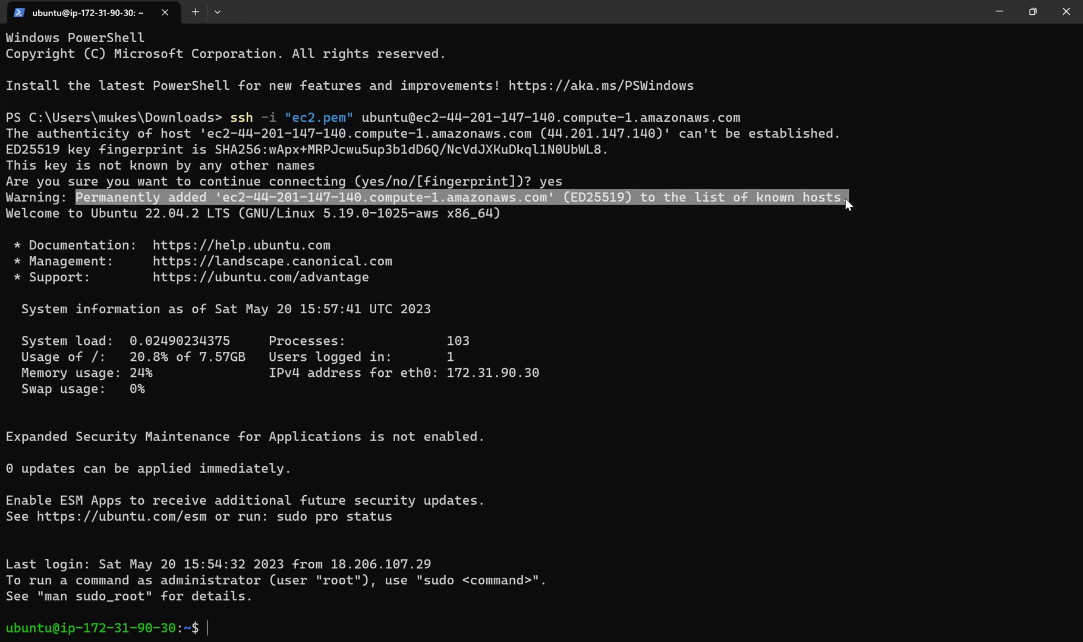
key("ctrl+c")
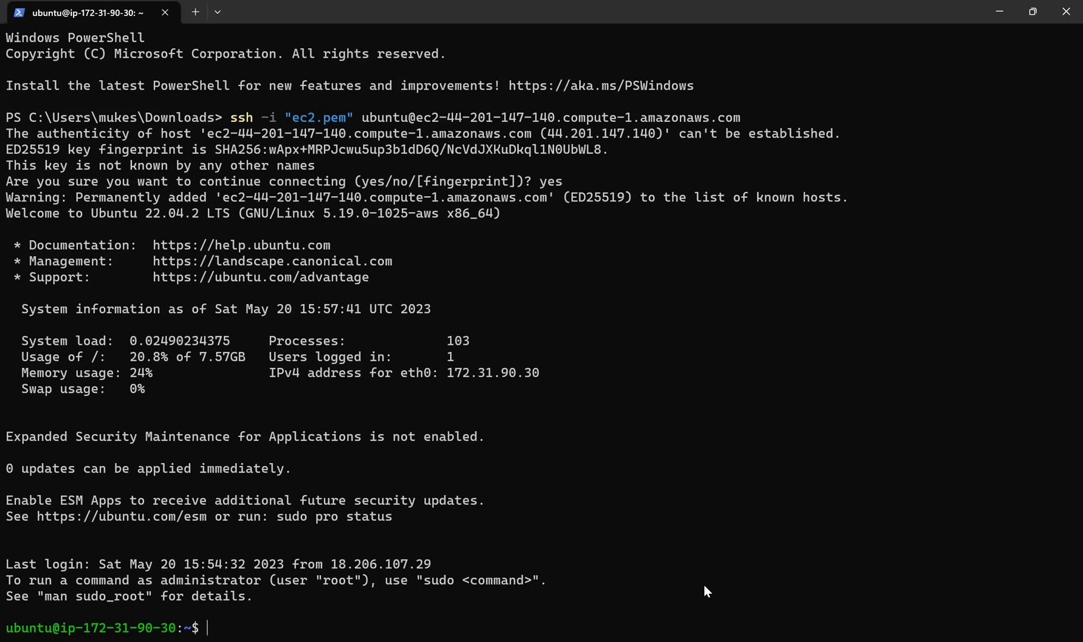
type("ls")
key("Return")
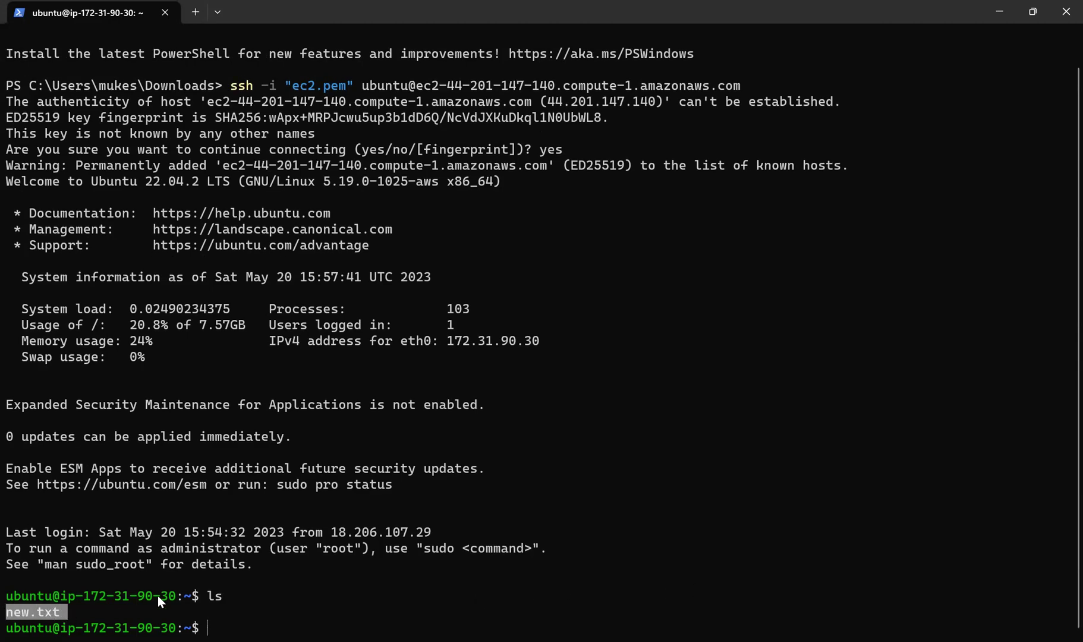
left_click(225, 619)
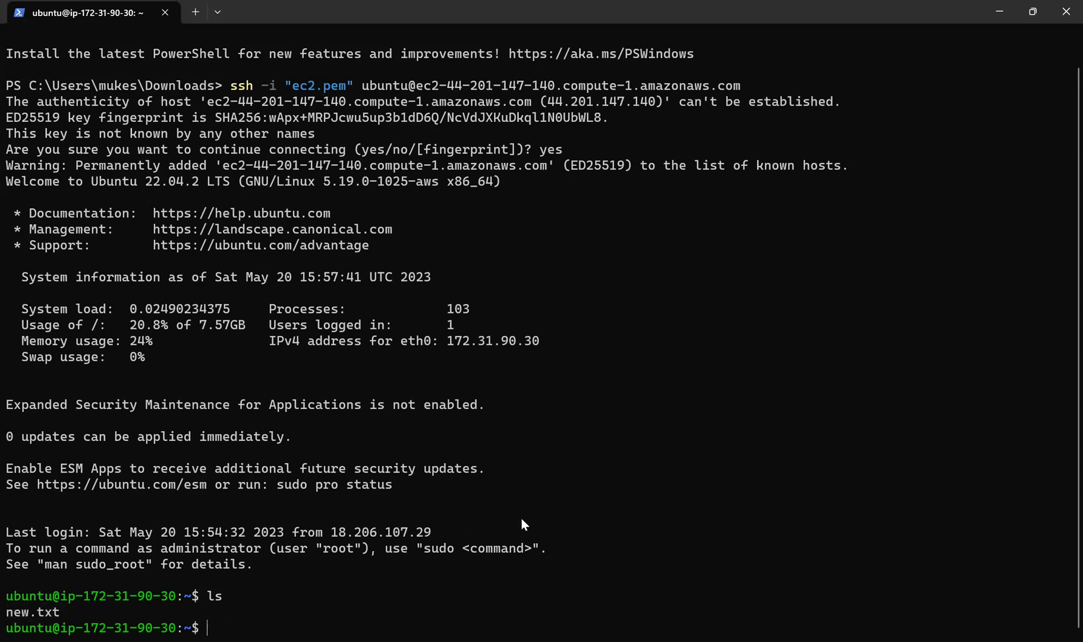
Clear the terminal, create an empty file named new1.txt on the instance, and list the directory contents.
type("clear")
key("Return")
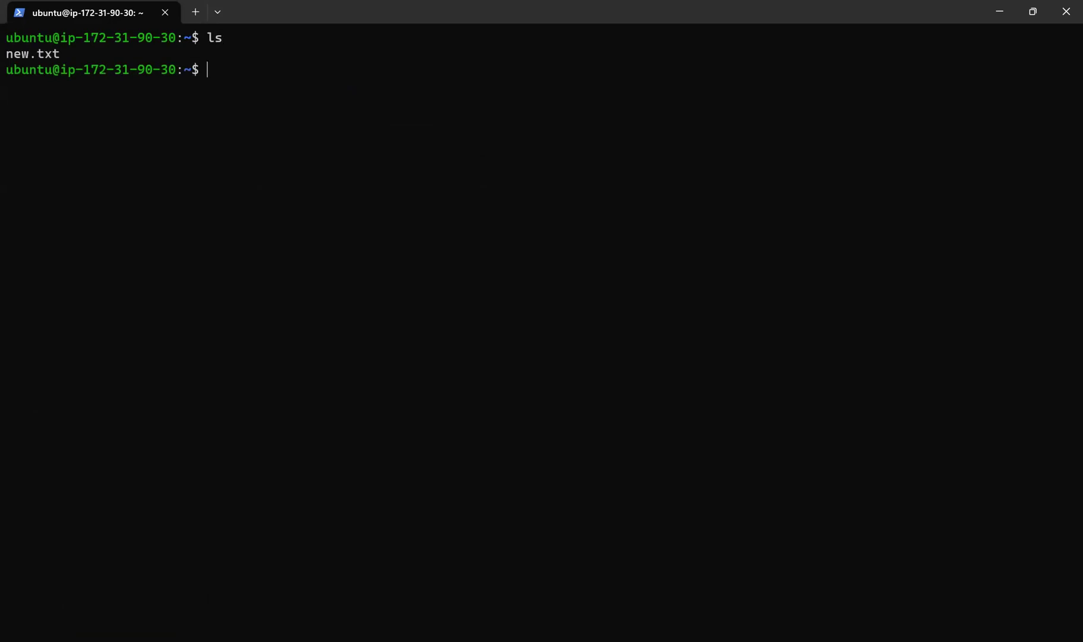
type("touch new1.txt")
key("Return")
type("ls")
key("Return")
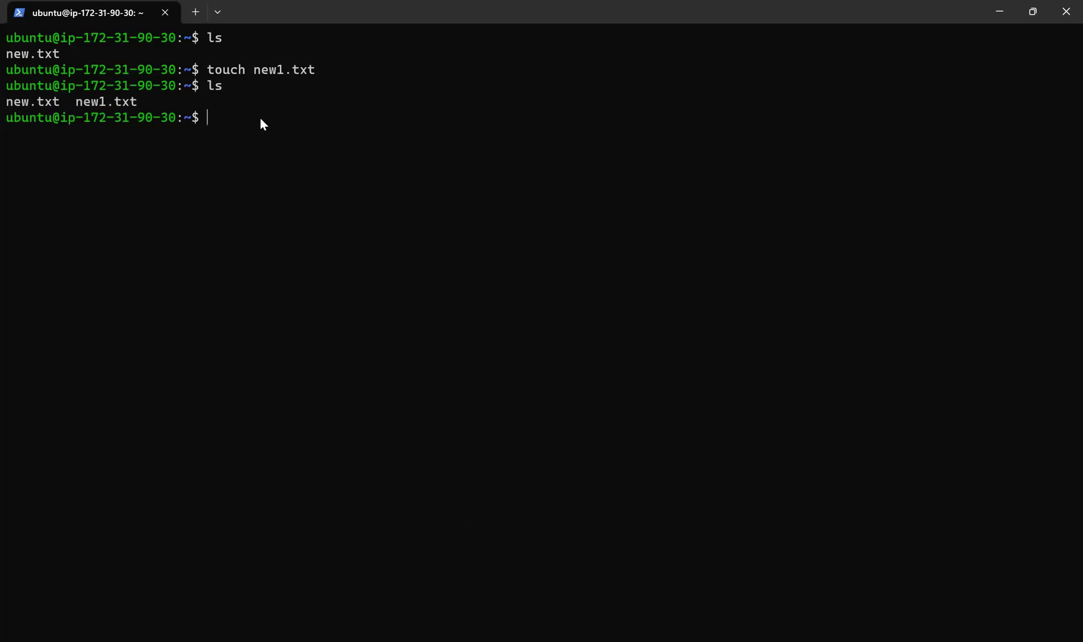
Exit the SSH session, clear the local PowerShell screen and close the terminal.
type("exit")
key("Return")
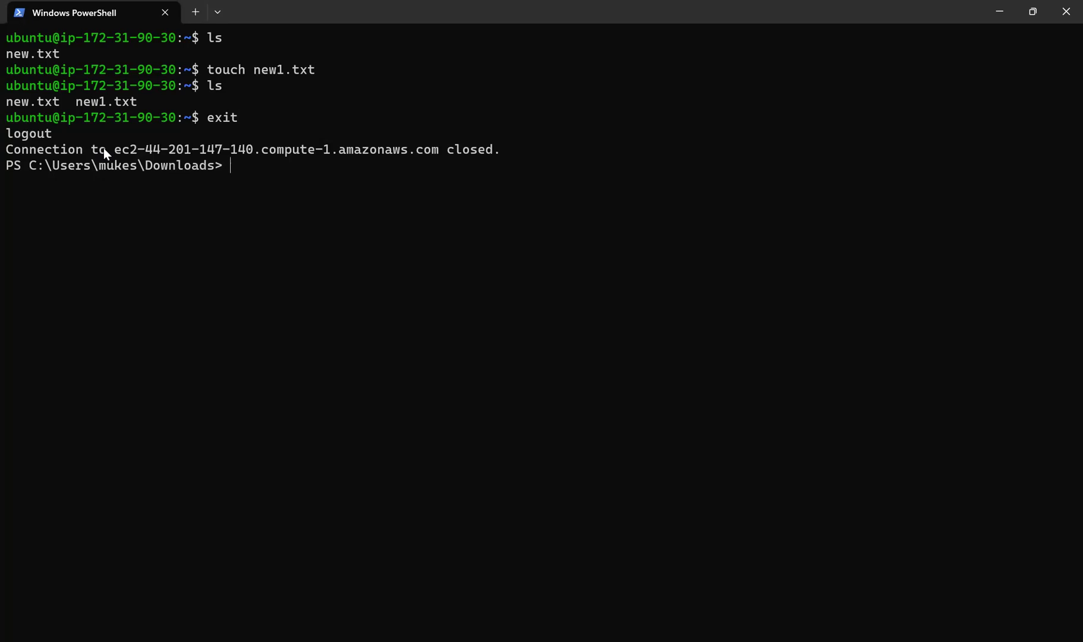
left_click_drag(110, 148, 441, 149)
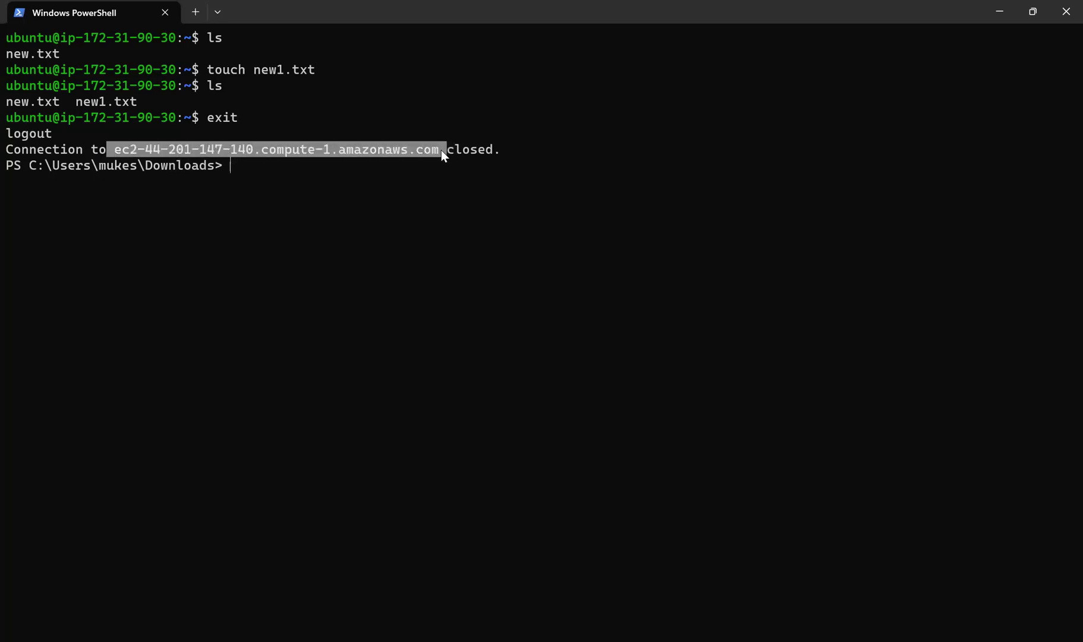
key("ctrl+c")
type("clear")
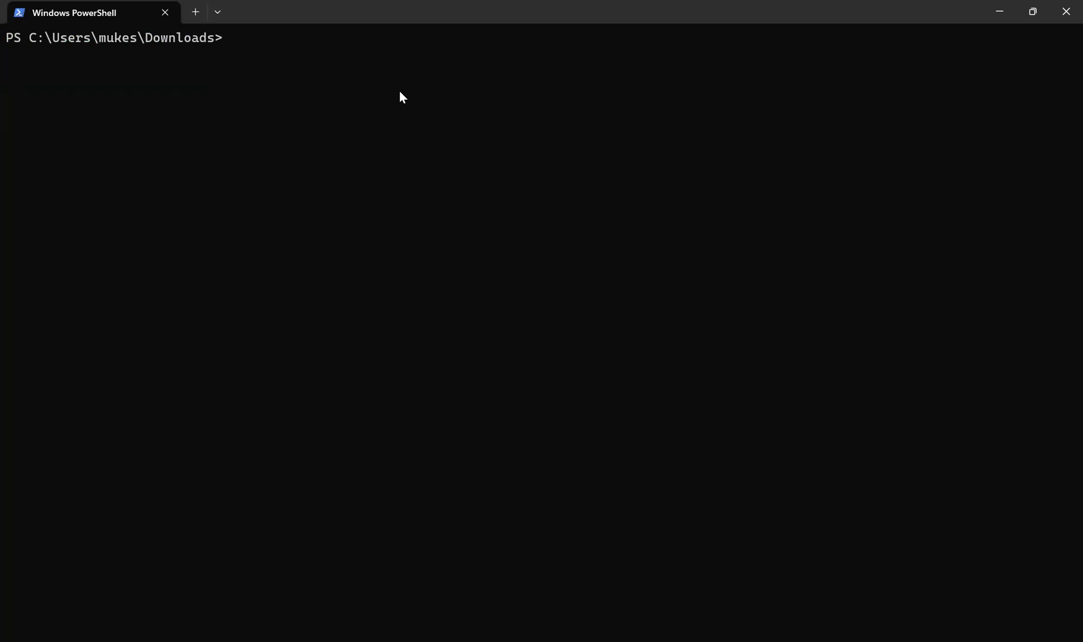
left_click(166, 12)
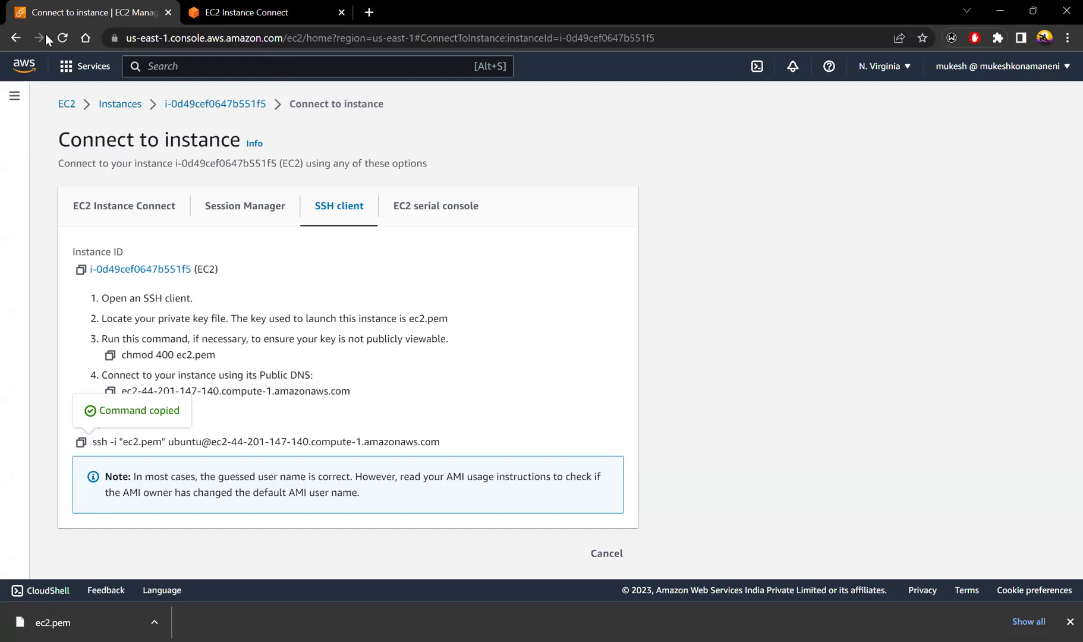
Return to the instances list, select the EC2 instance and copy its public IPv4 address from the details.
left_click(120, 104)
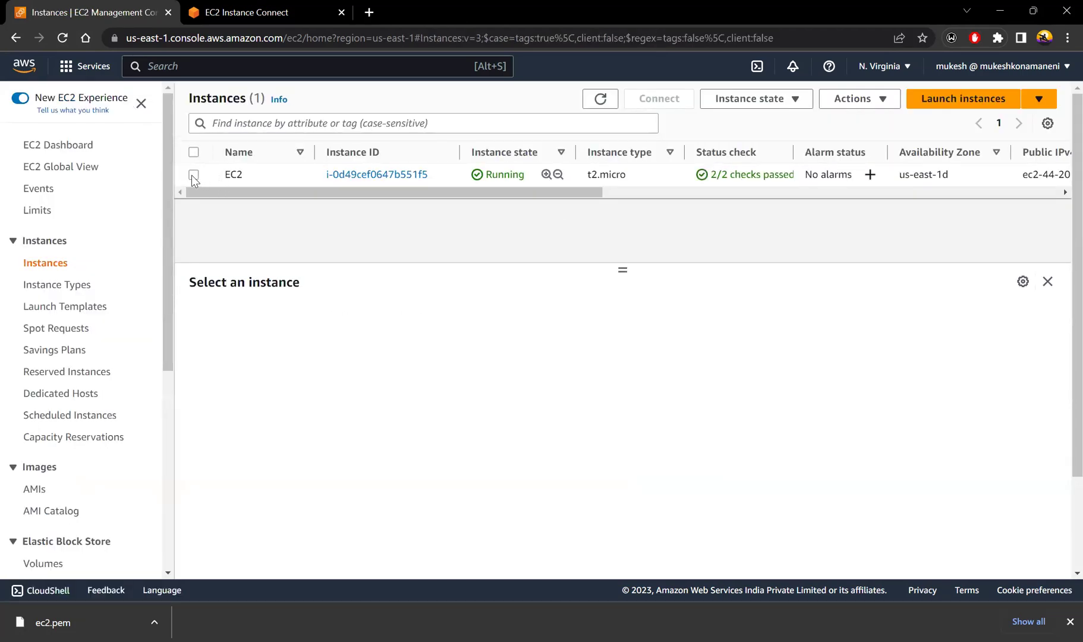
left_click(192, 174)
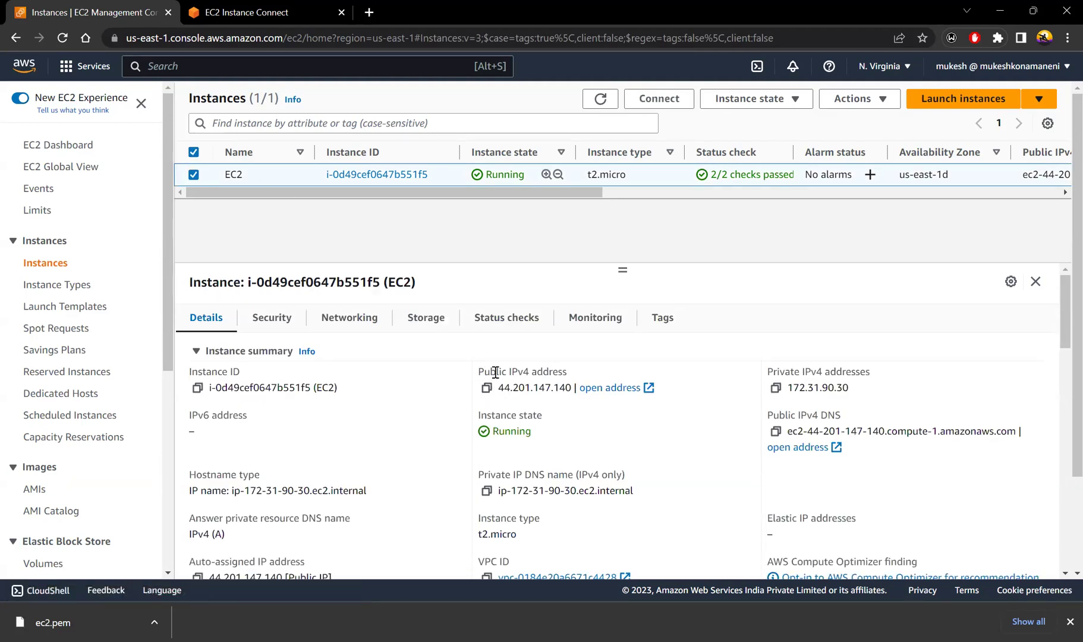
left_click_drag(478, 372, 569, 375)
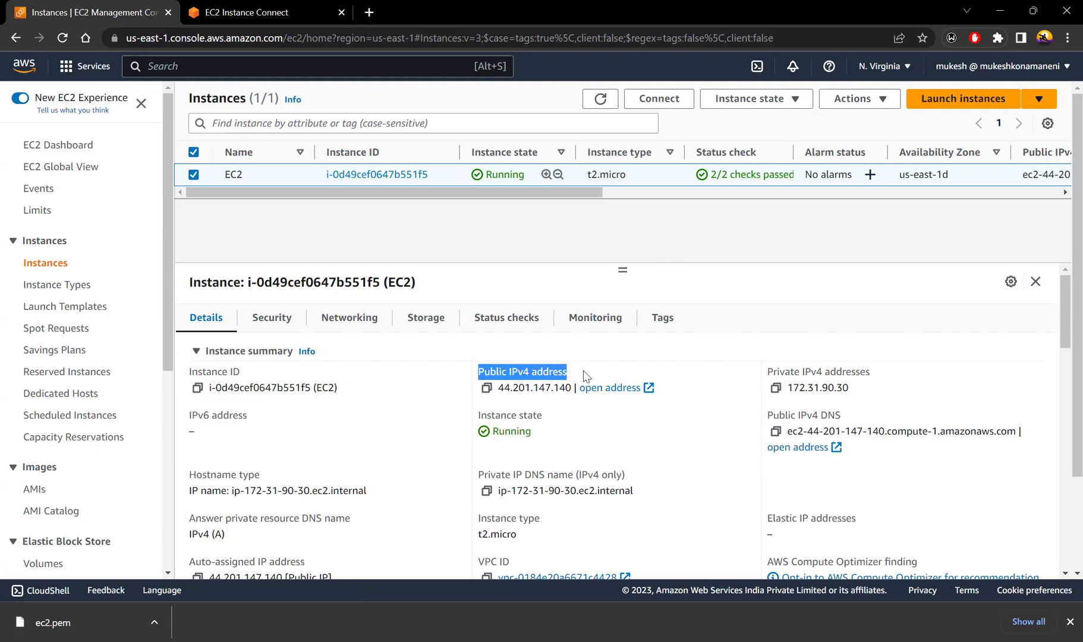
left_click(586, 376)
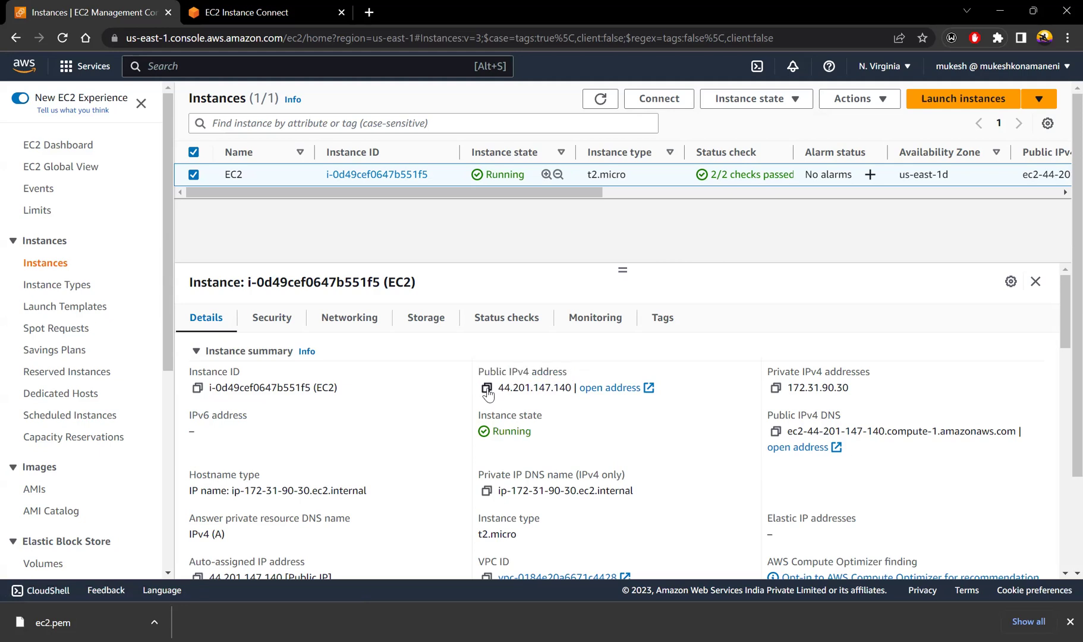
left_click(486, 388)
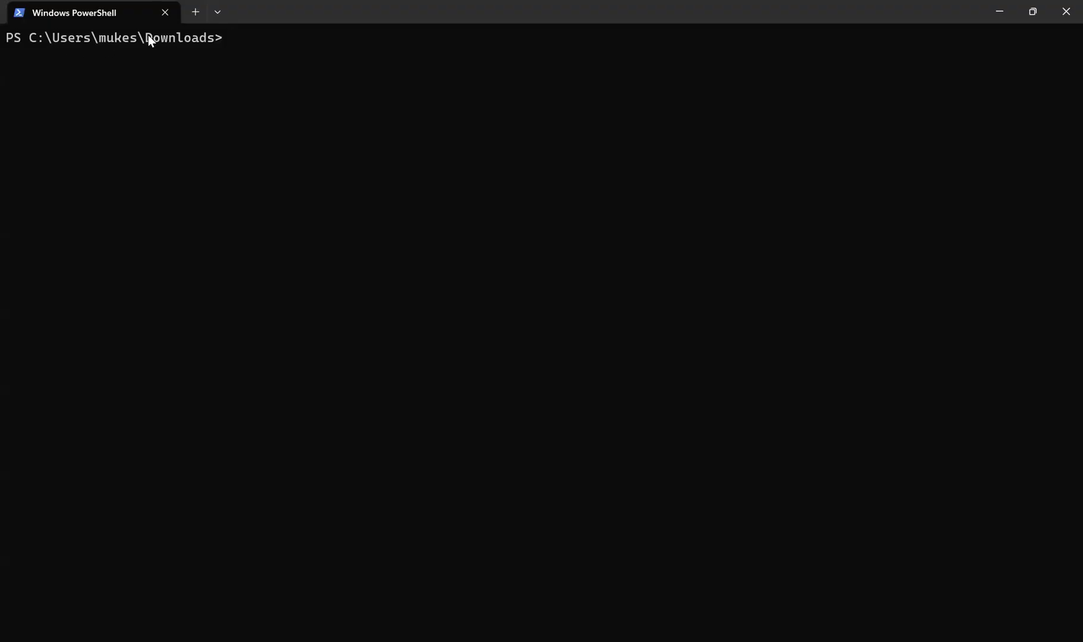
left_click_drag(206, 38, 210, 38)
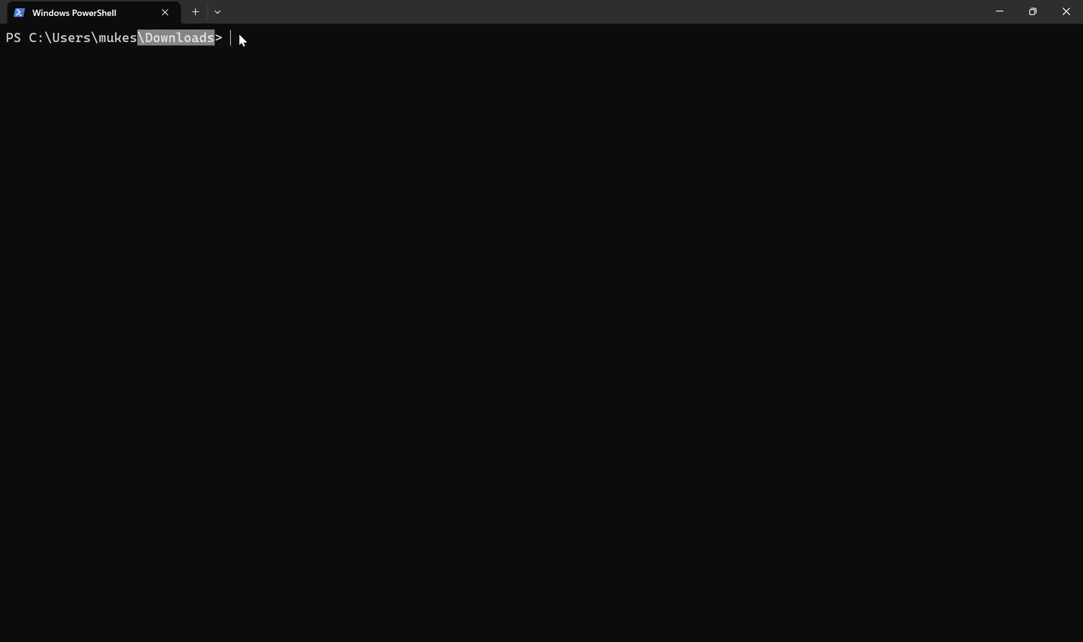
left_click(154, 39)
left_click_drag(152, 35, 212, 39)
left_click(493, 50)
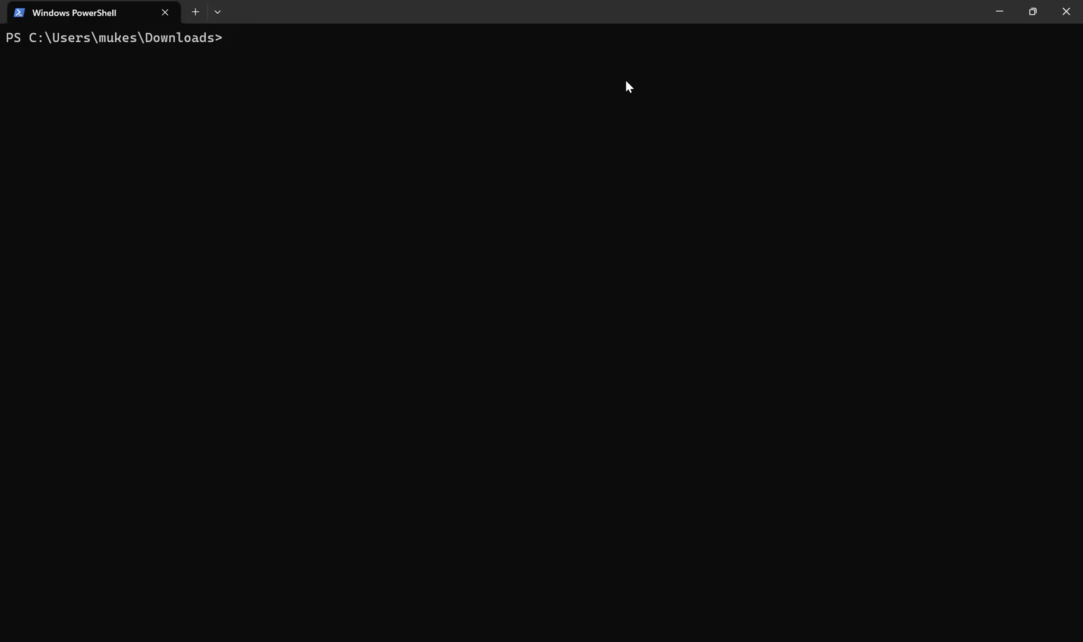
type("ssh -i ec2.pem ubuntu")
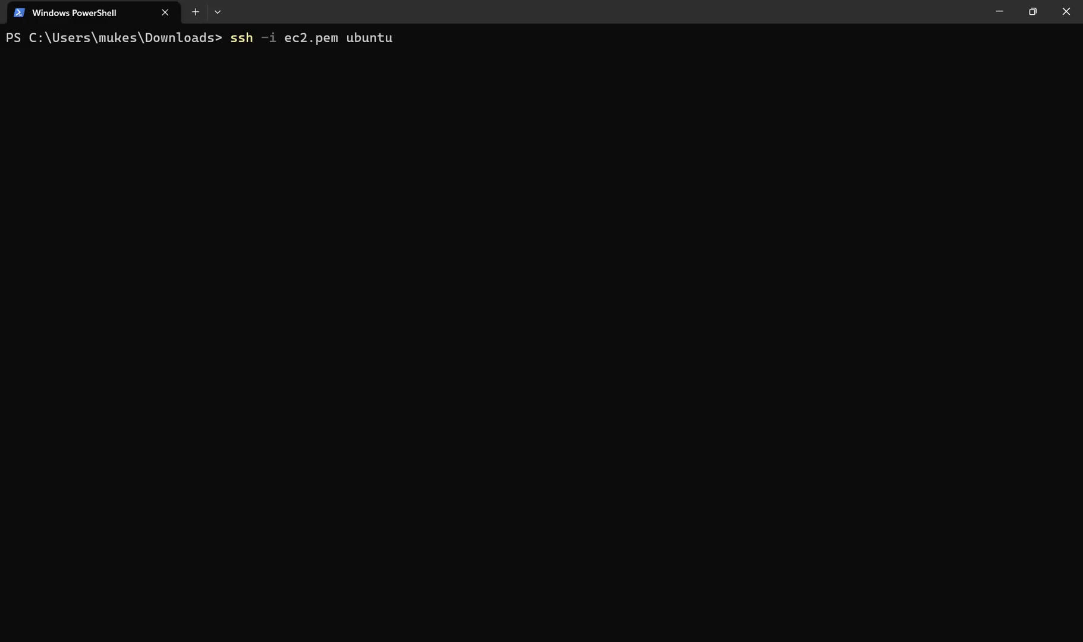
type("@")
key("ctrl+v")
left_click_drag(433, 38, 491, 41)
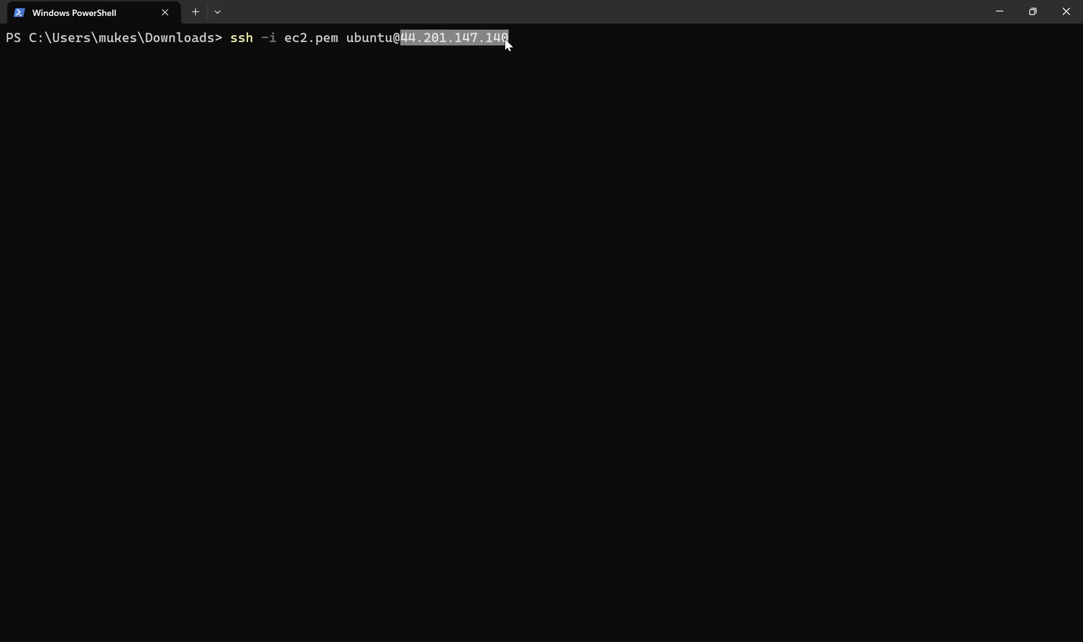
left_click(521, 39)
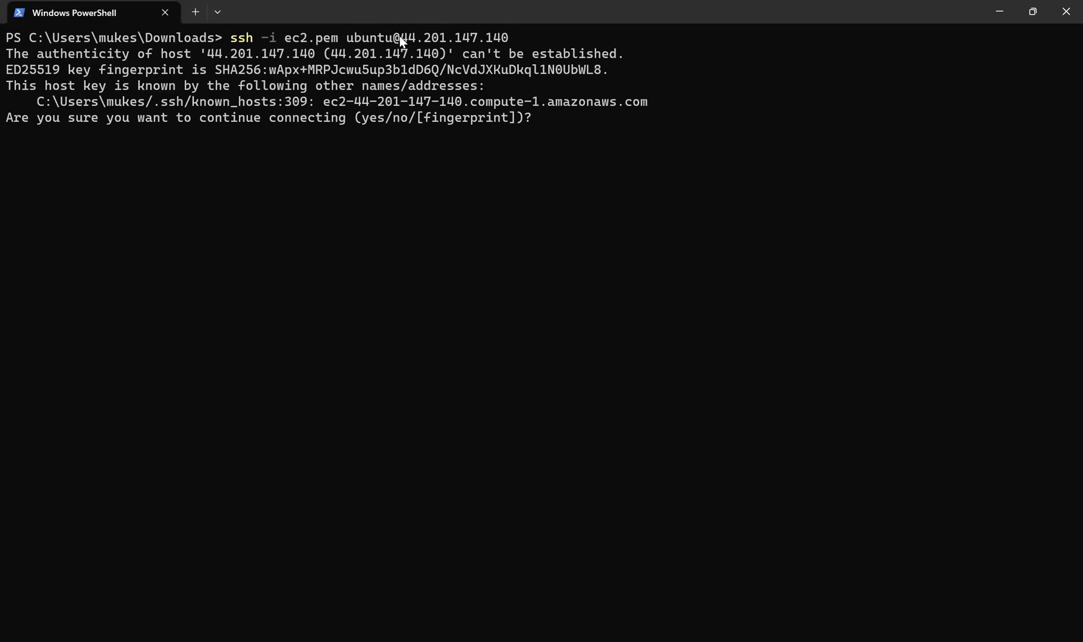
Answer yes to the host authenticity question to log in by IP address, and examine the known-hosts message.
left_click_drag(403, 37, 508, 39)
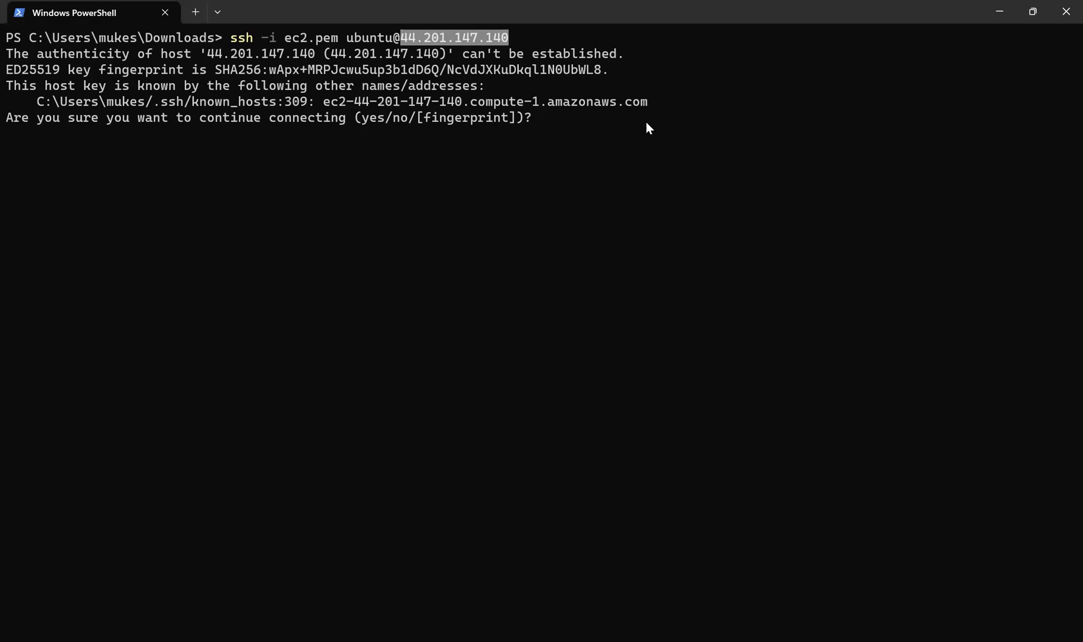
type("yes")
key("Return")
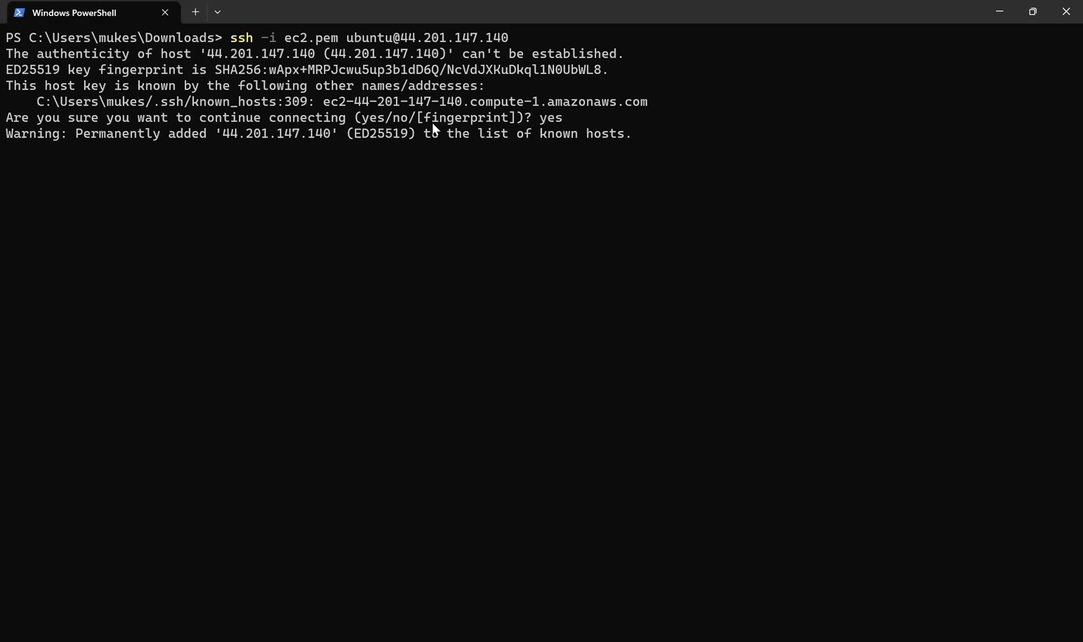
left_click_drag(221, 132, 314, 135)
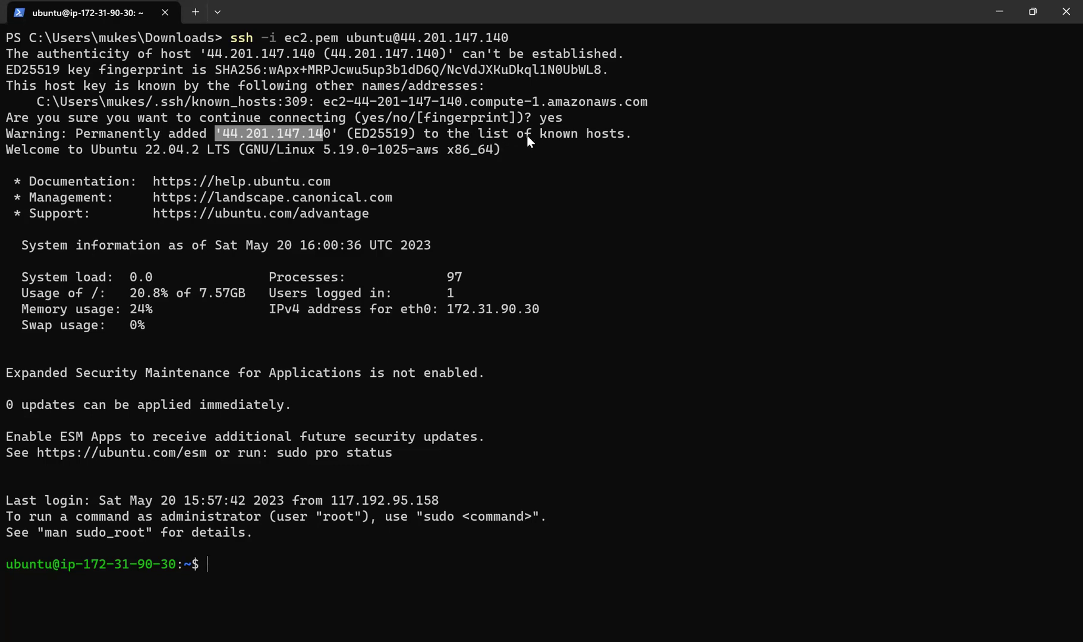
left_click_drag(544, 134, 587, 135)
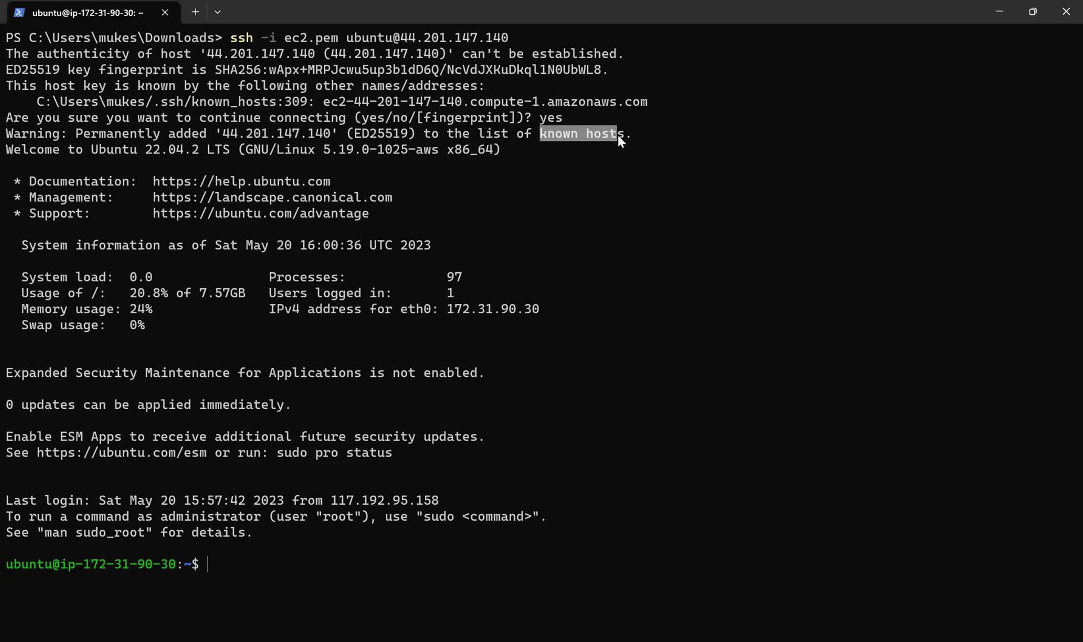
left_click(517, 308)
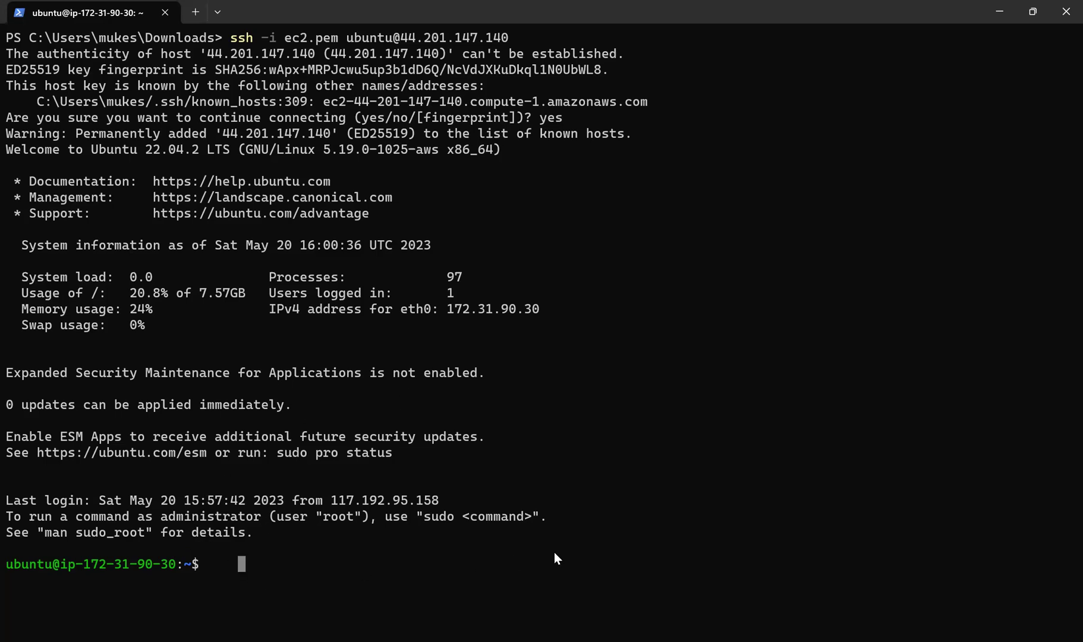
List the instance's home directory with ls and check for new.txt and new1.txt.
type("ls")
key("Return")
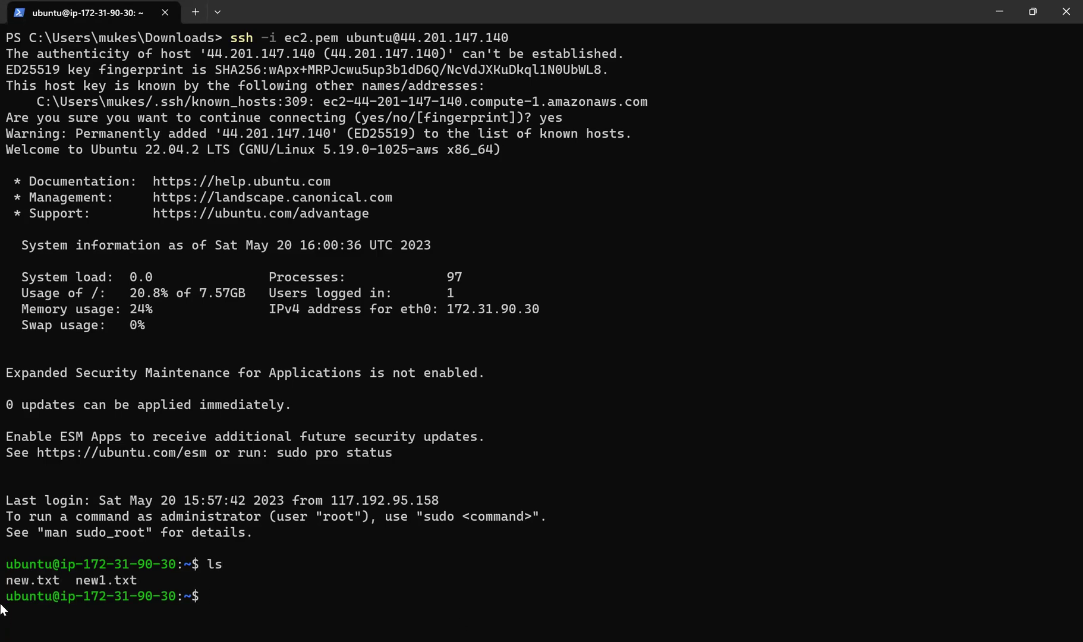
left_click_drag(2, 582, 123, 582)
left_click(25, 586)
left_click_drag(60, 579, 6, 582)
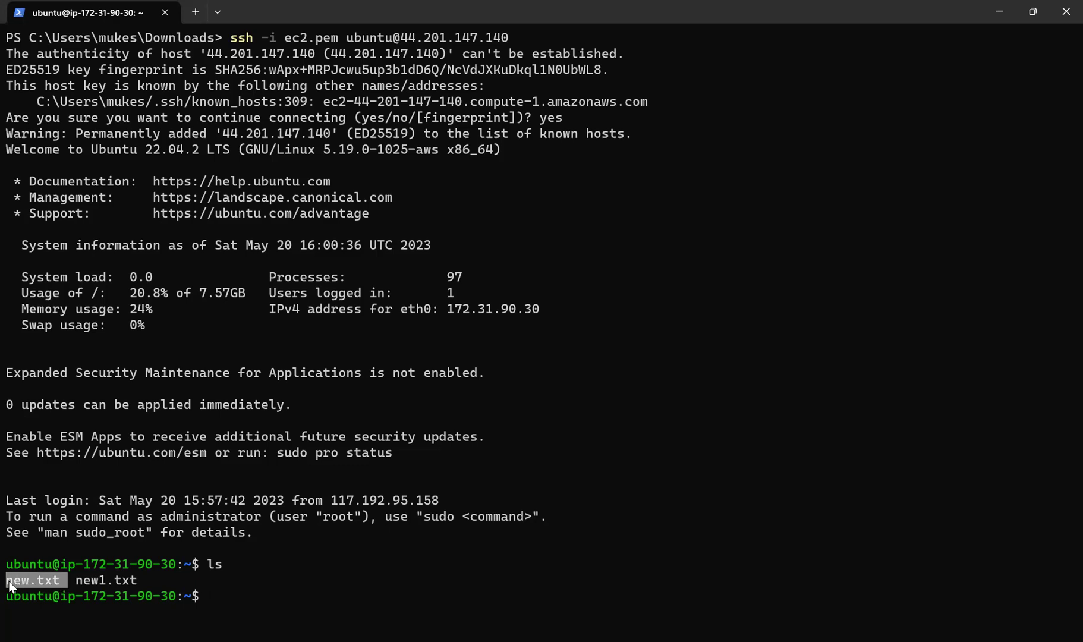
left_click(100, 580)
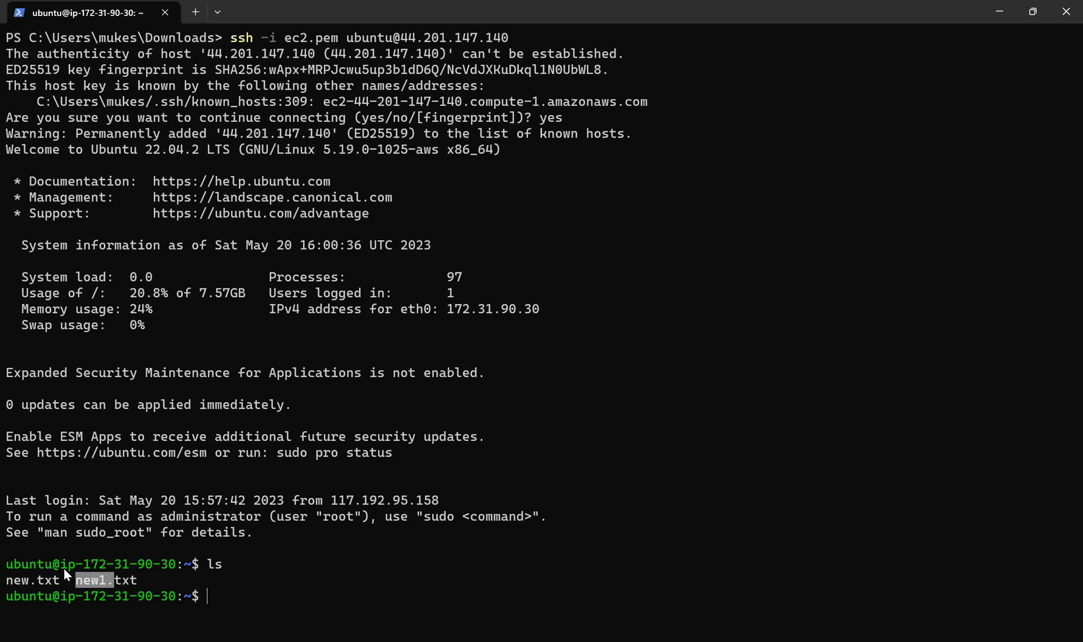
left_click_drag(65, 567, 153, 561)
left_click(120, 592)
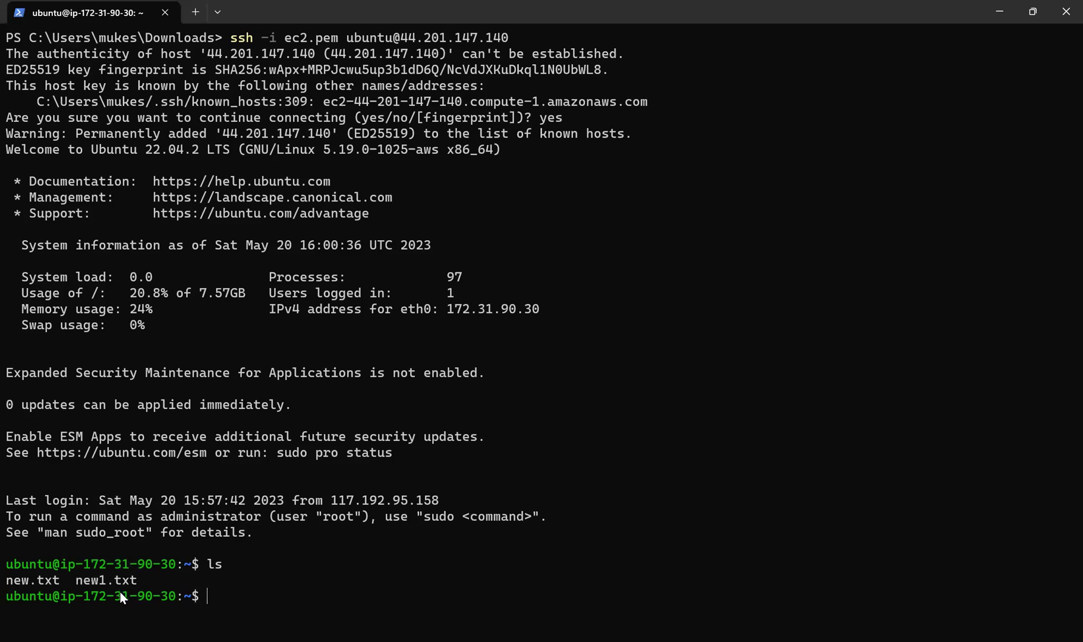